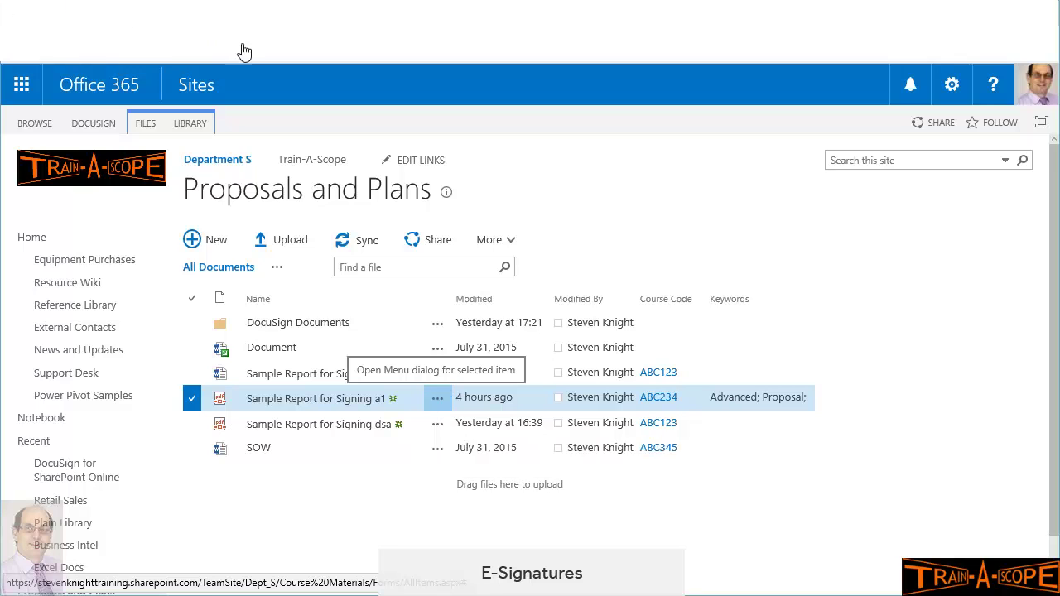
pyautogui.click(438, 400)
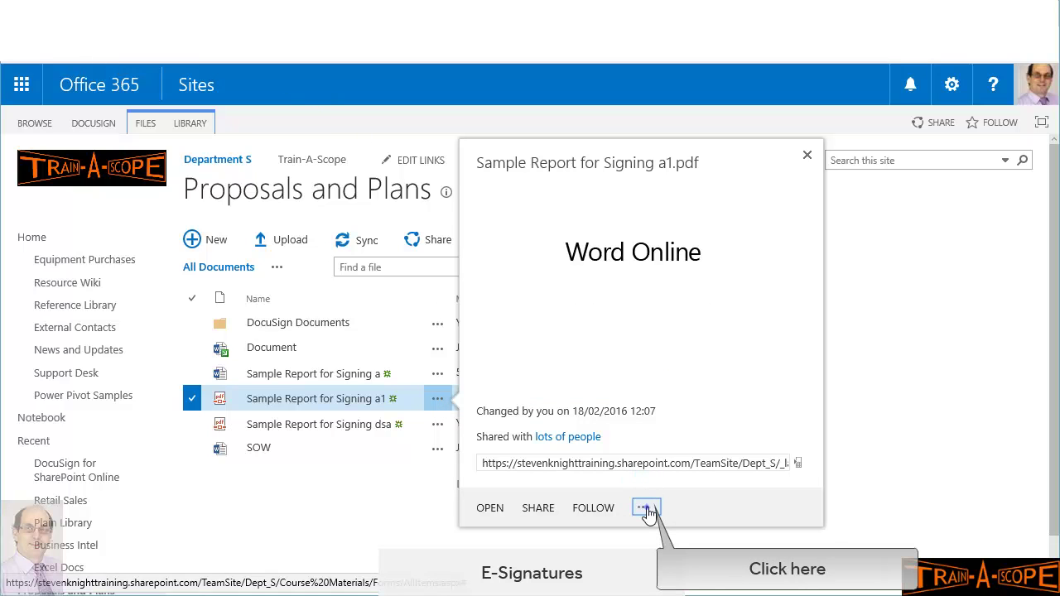
pyautogui.click(644, 509)
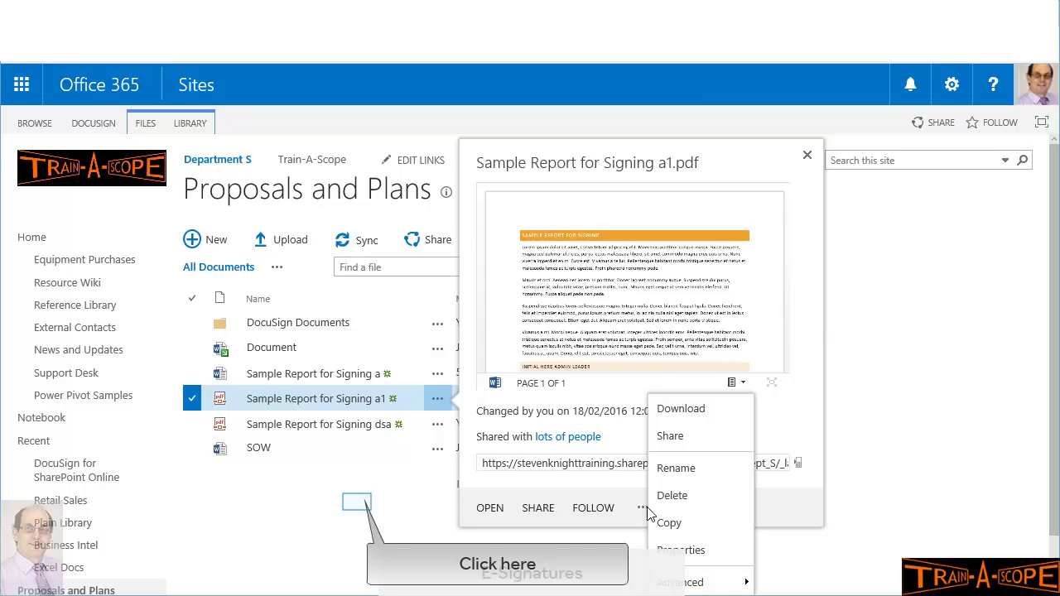
pyautogui.click(360, 510)
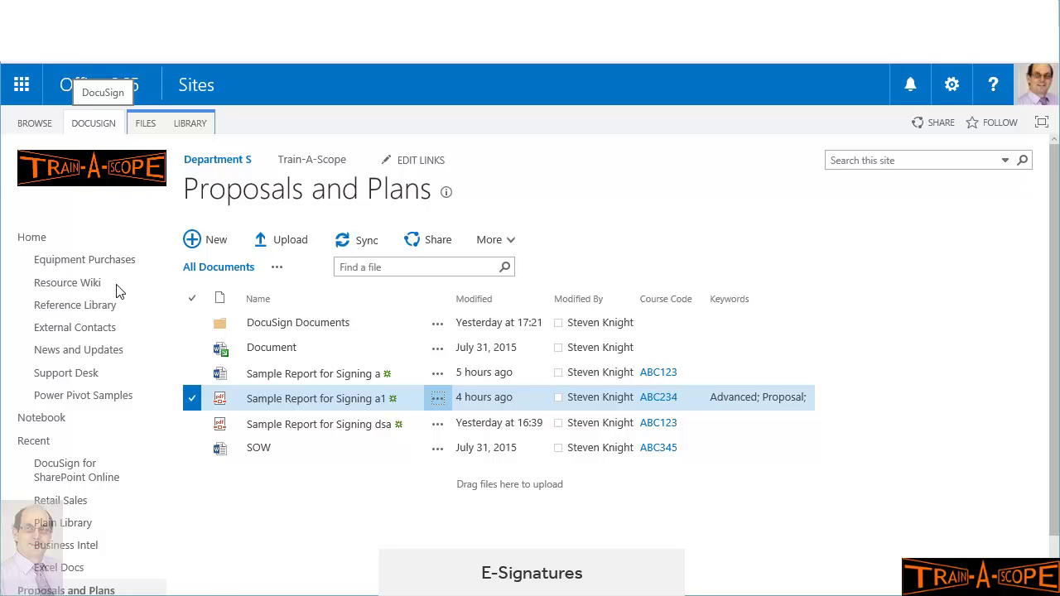
# Step: From the DOCUSIGN ribbon tab, request signatures on the selected Sample Report for Signing a1
pyautogui.click(93, 123)
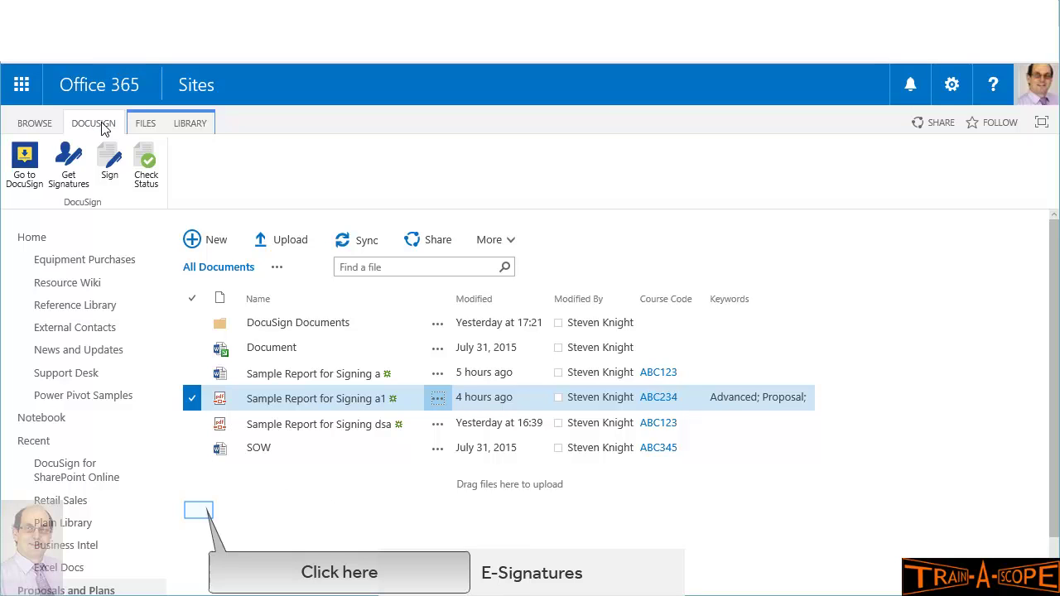
pyautogui.click(199, 512)
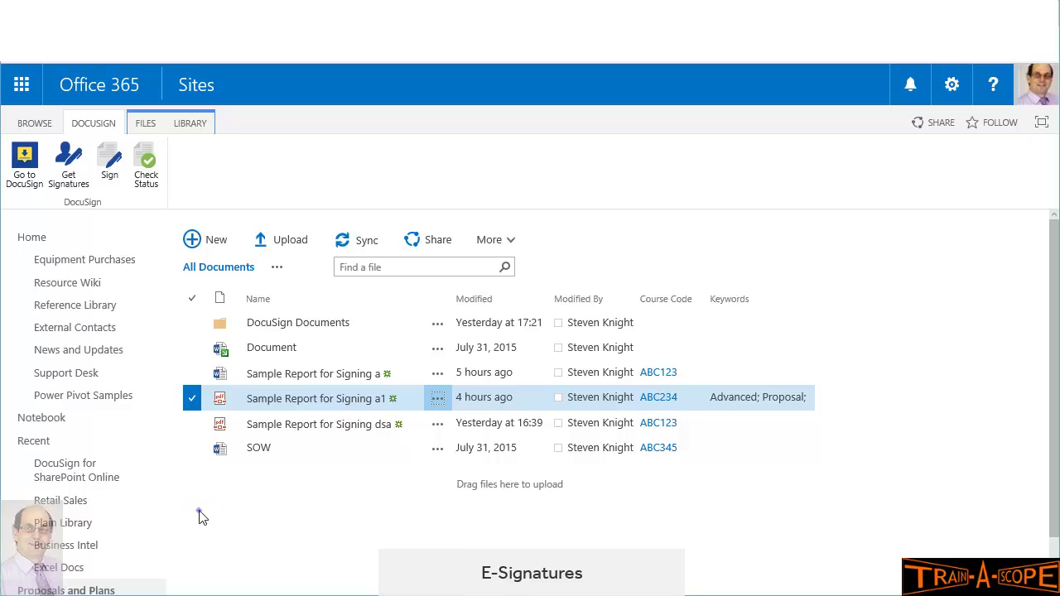
pyautogui.click(192, 398)
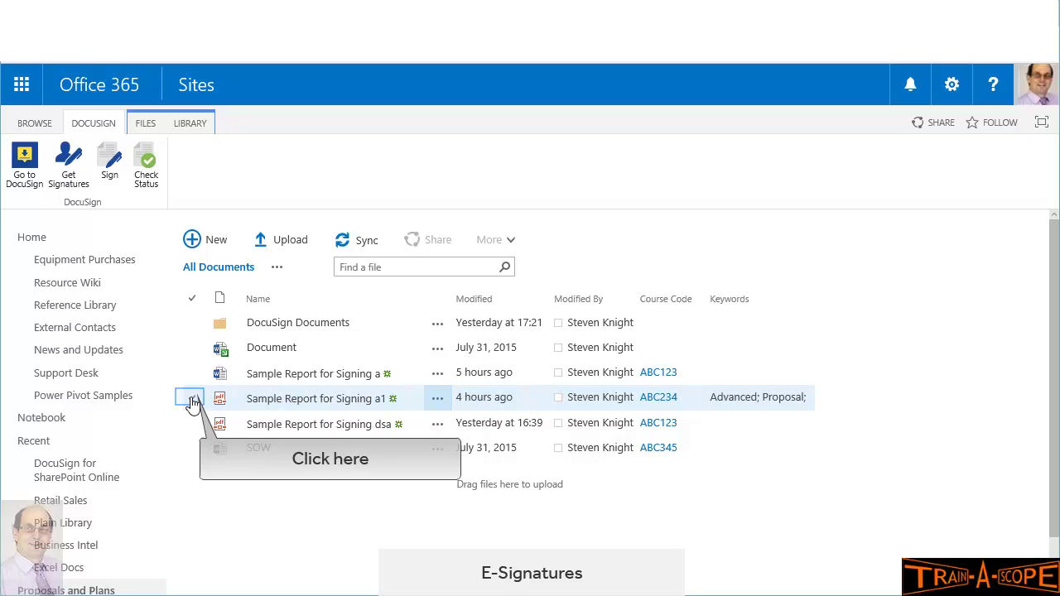
pyautogui.click(191, 399)
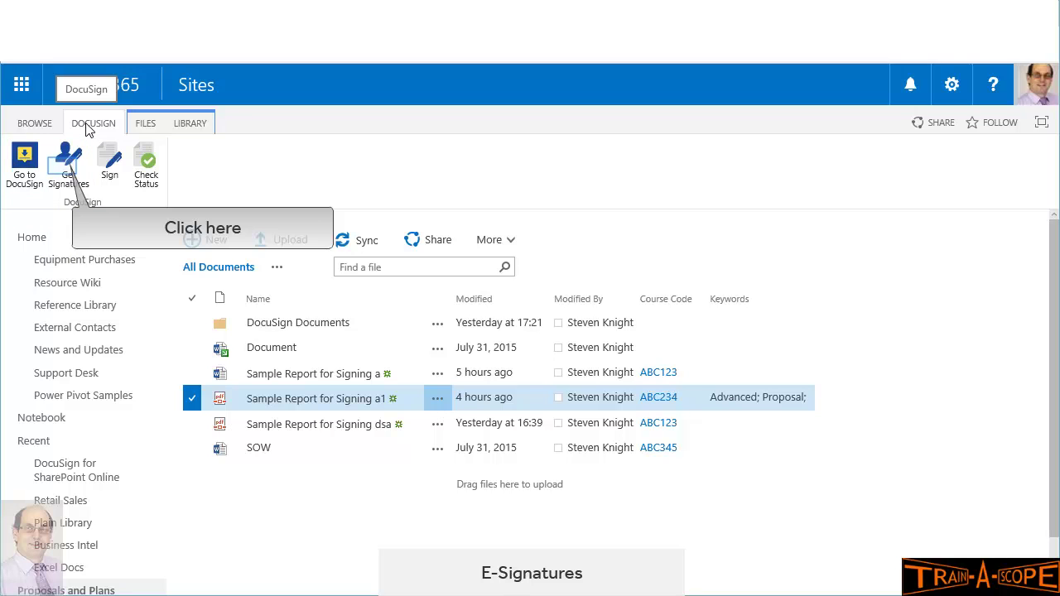
pyautogui.click(67, 171)
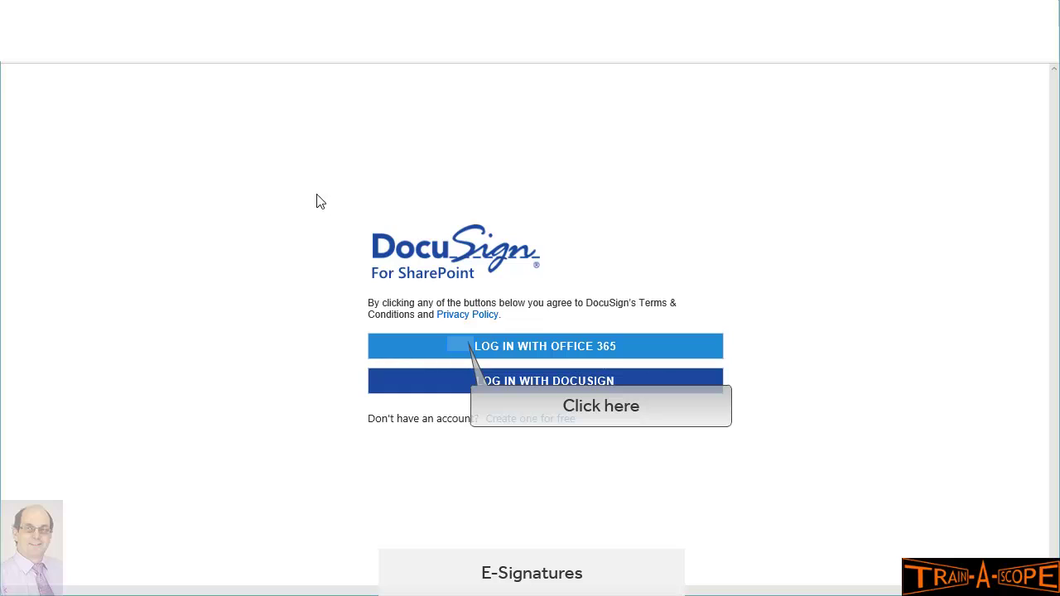
# Step: Log in to DocuSign with Office 365 and bring up the Add Signers form for the first signer
pyautogui.click(461, 345)
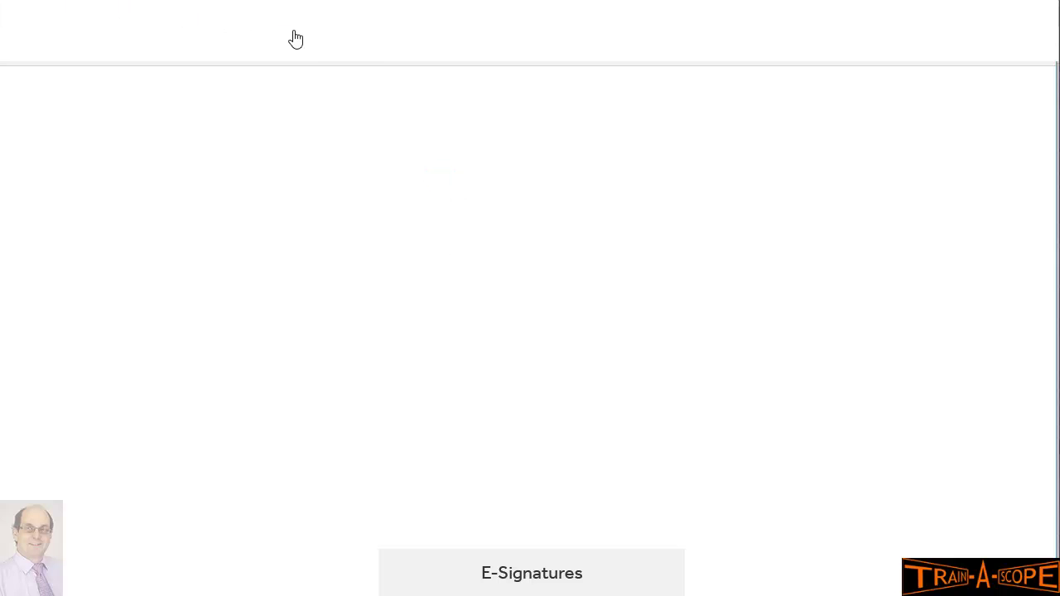
pyautogui.click(441, 176)
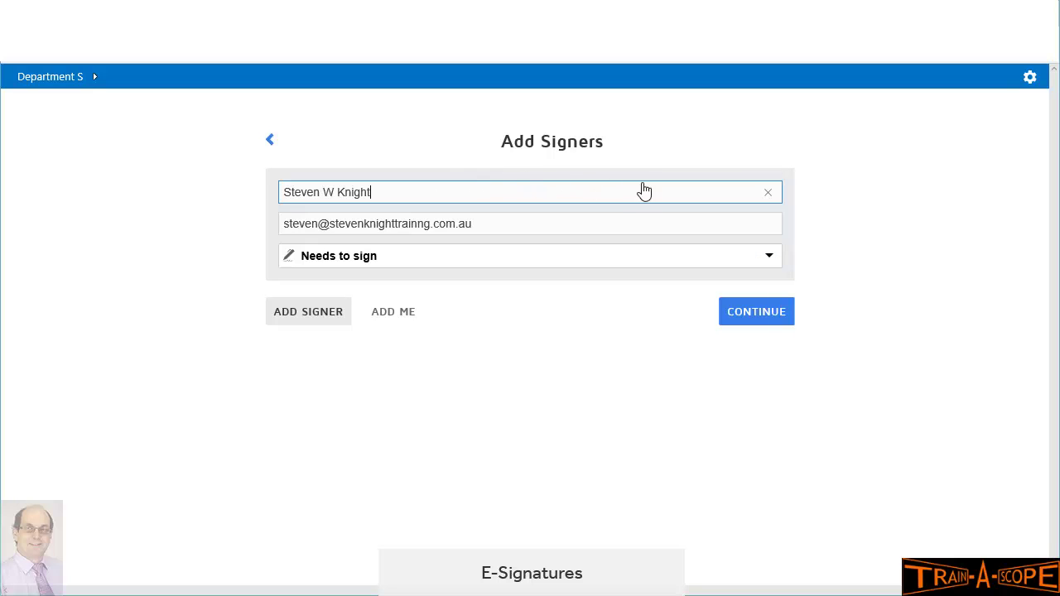
# Step: Keep the first signer as Needs to sign, save them, and add yourself as the second signer
pyautogui.click(771, 258)
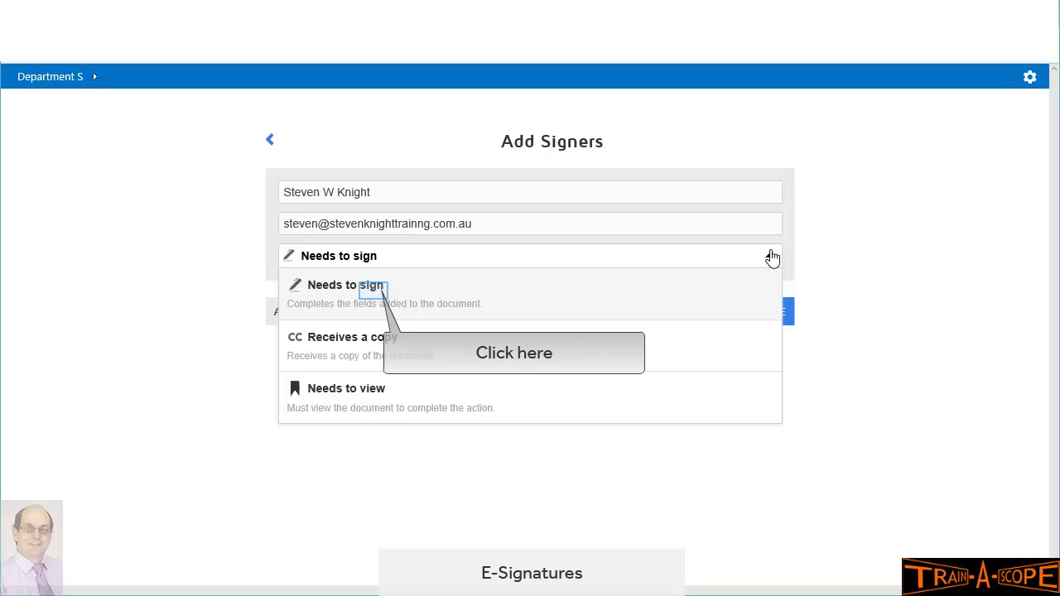
pyautogui.click(376, 290)
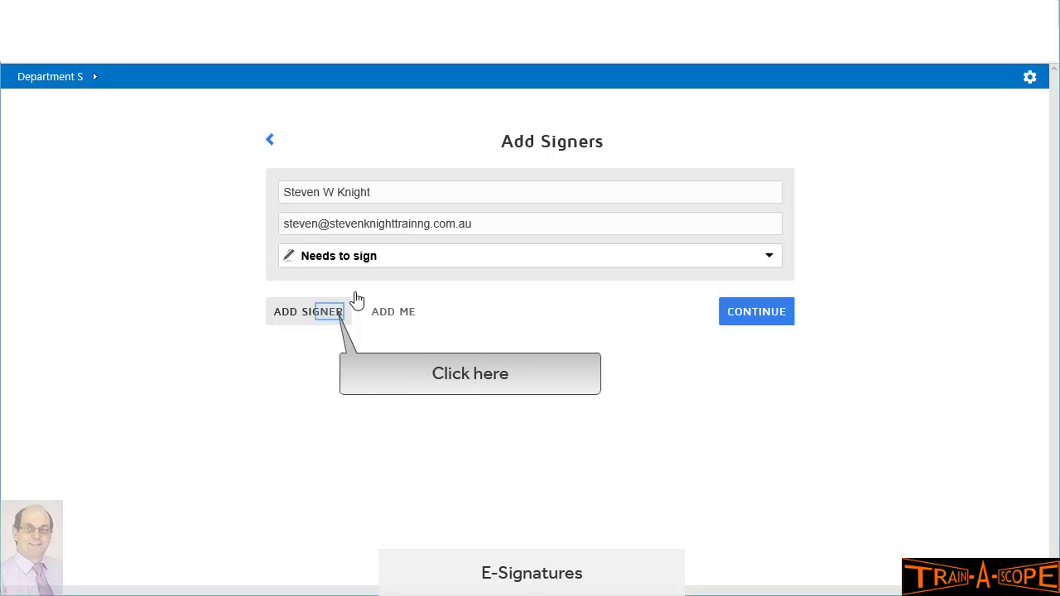
pyautogui.click(332, 314)
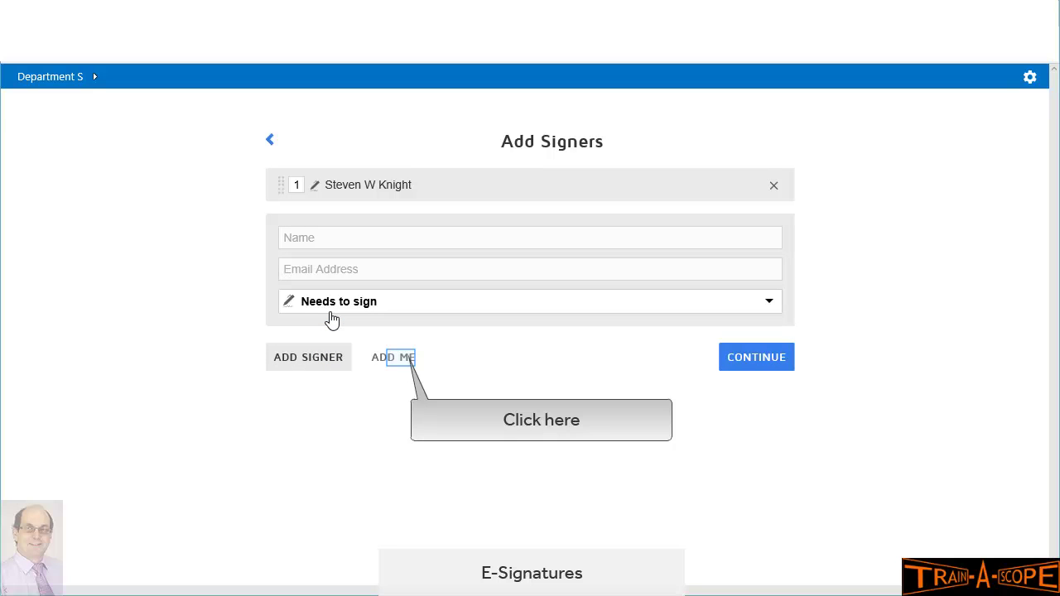
pyautogui.click(403, 361)
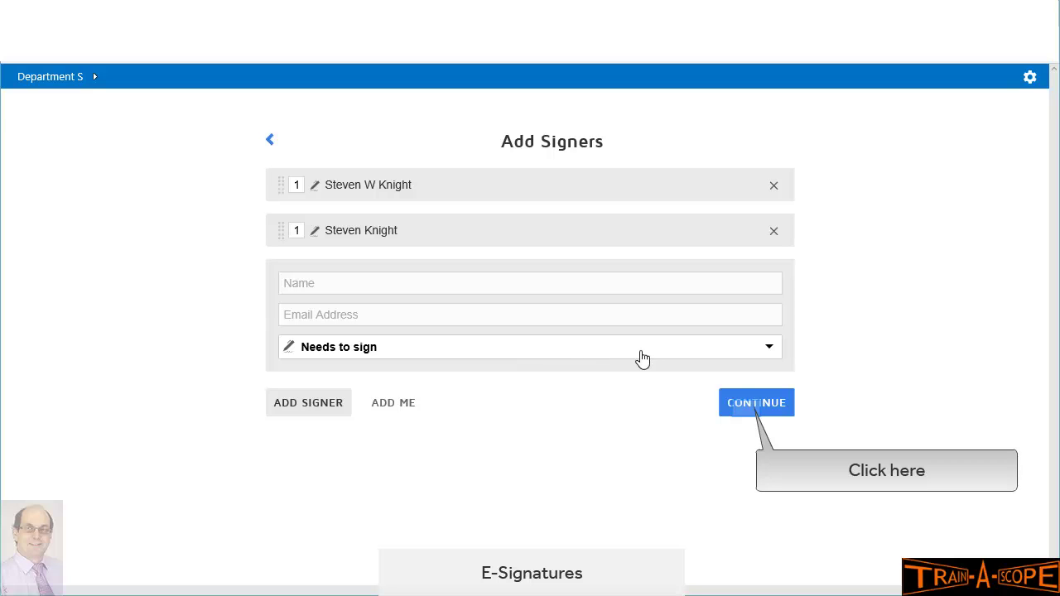
# Step: Type 'please review and sign' as the message to recipients
pyautogui.click(747, 414)
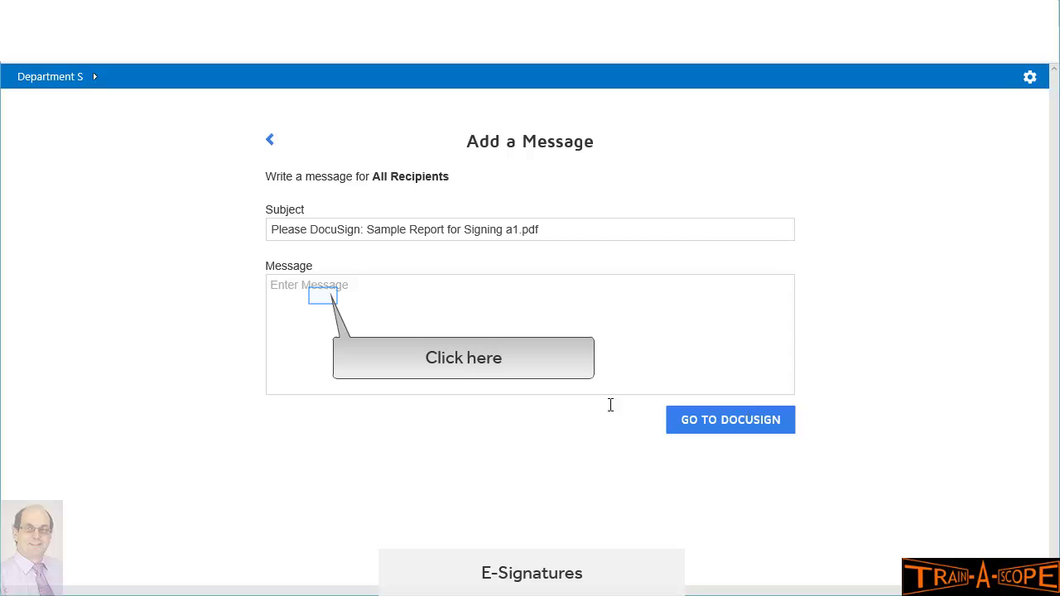
pyautogui.click(325, 297)
pyautogui.click(325, 296)
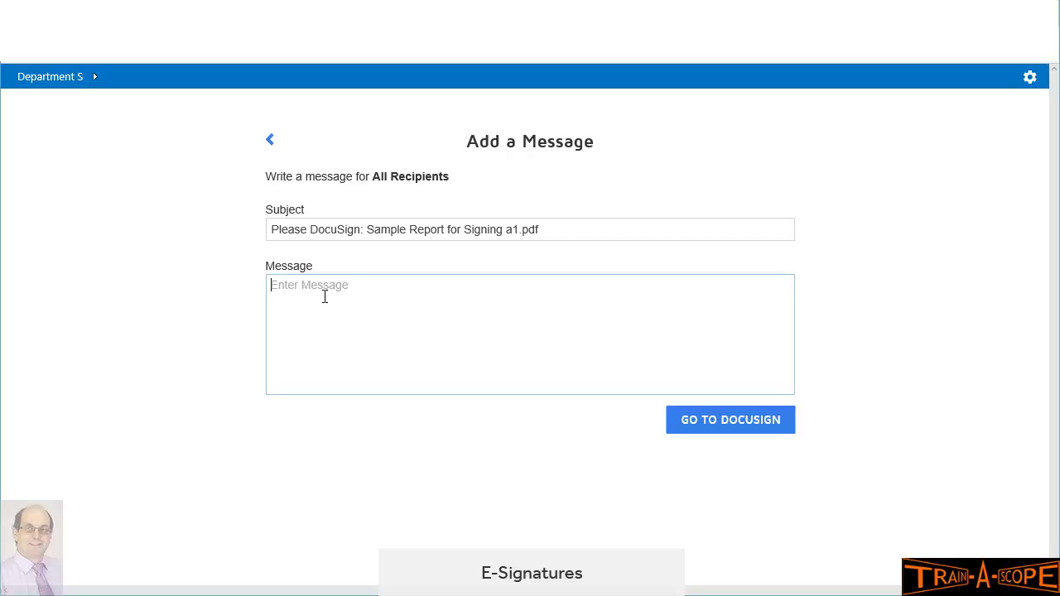
pyautogui.write('please ')
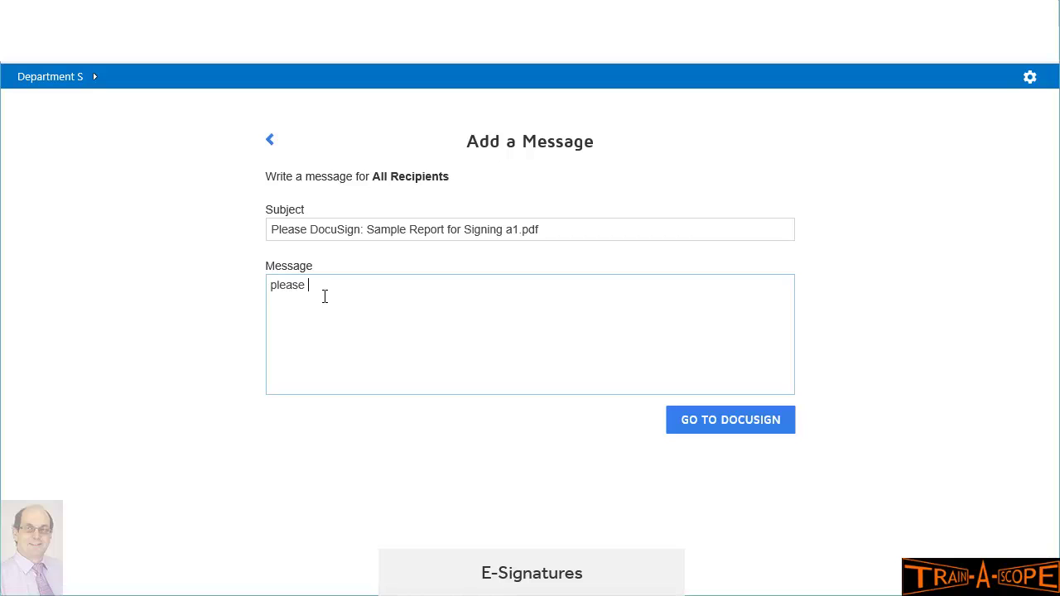
pyautogui.write('review and sign')
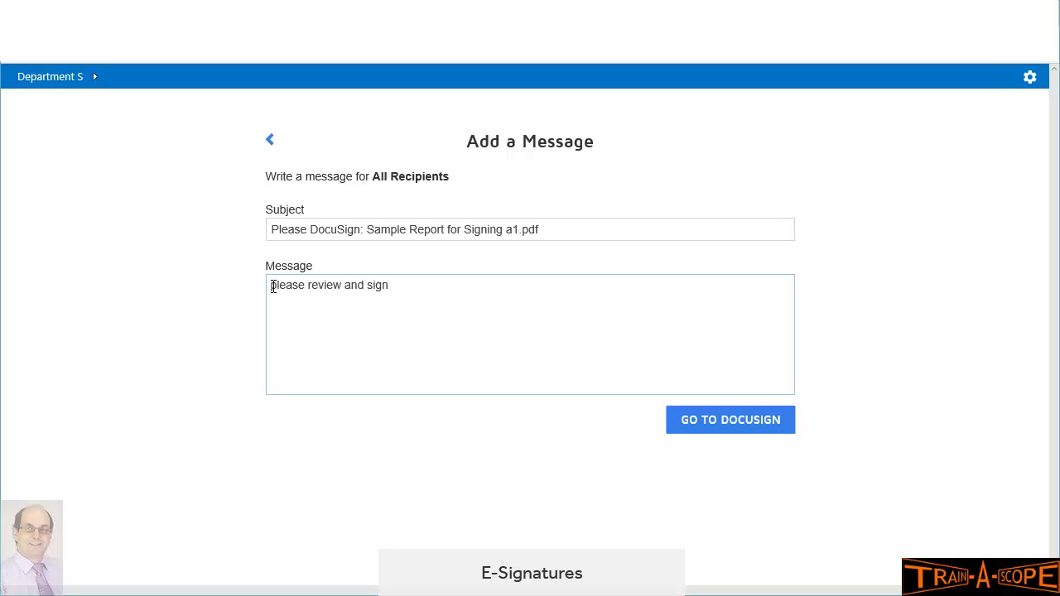
# Step: Correct the message to 'Please review and sign' and open the report in the DocuSign editor
pyautogui.moveTo(271, 285); pyautogui.dragTo(279, 286)
pyautogui.write('P')
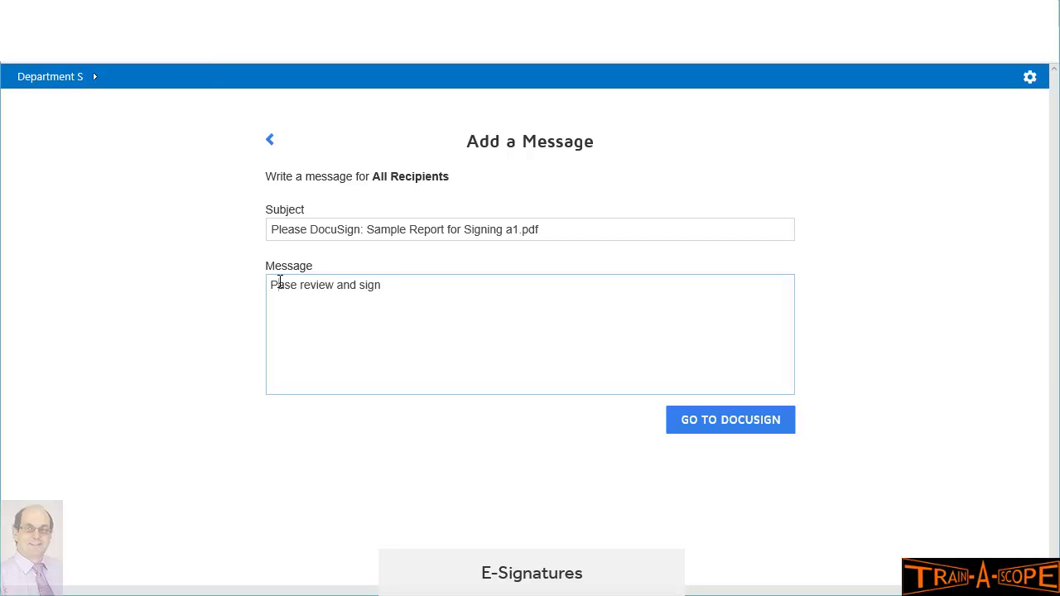
pyautogui.press('Delete')
pyautogui.write('leas')
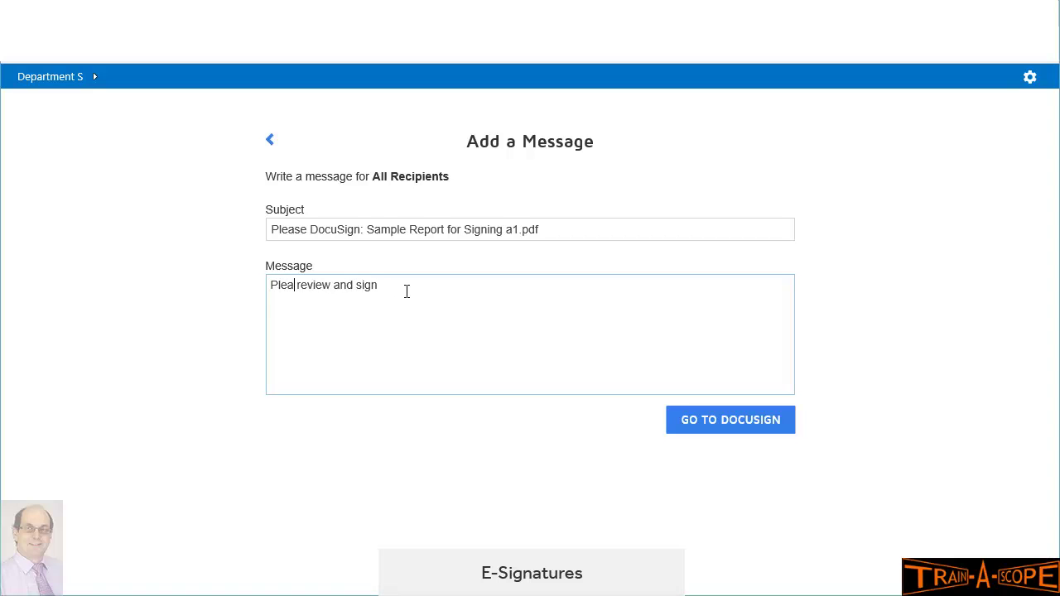
pyautogui.press('Insert')
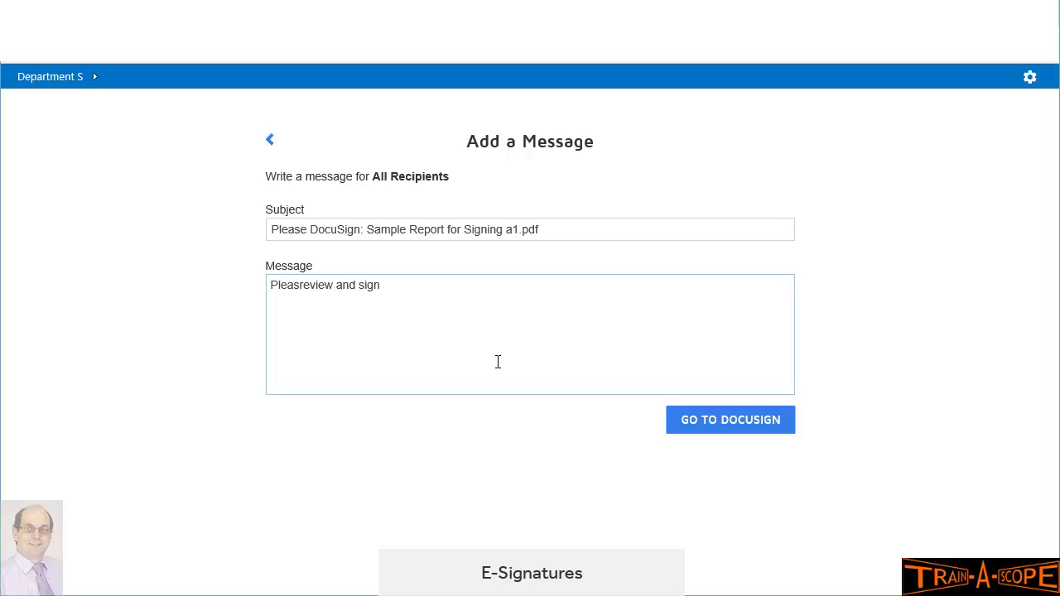
pyautogui.write('se')
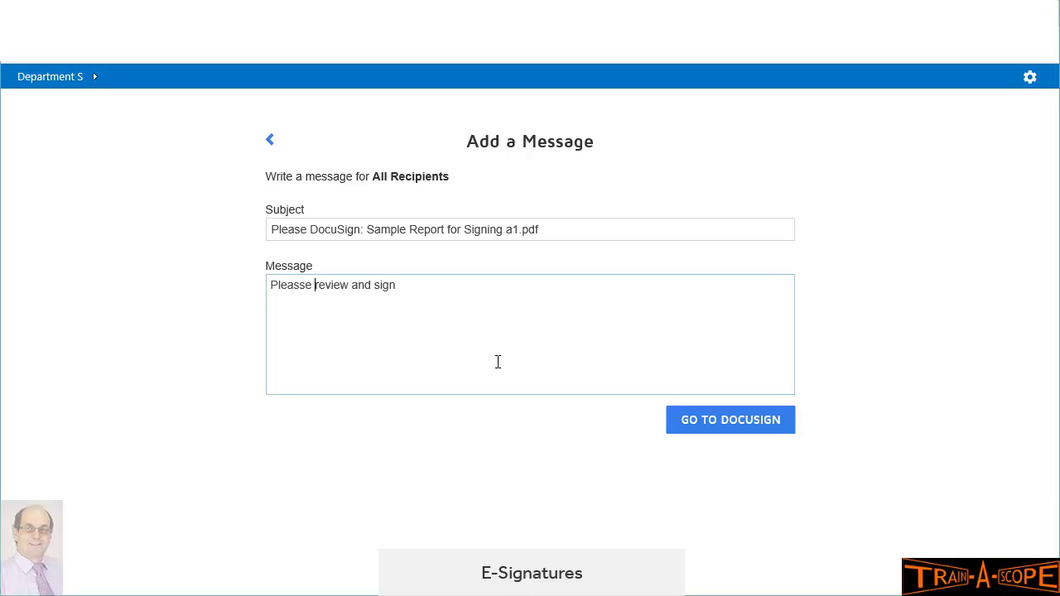
pyautogui.press('BackSpace')
pyautogui.press('BackSpace')
pyautogui.press('BackSpace')
pyautogui.write('e')
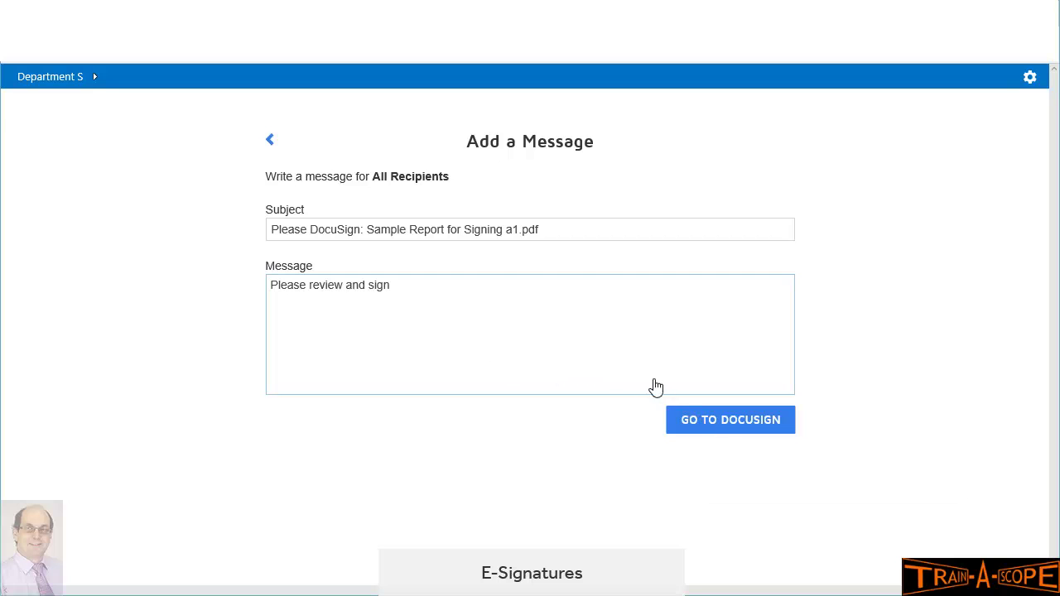
pyautogui.click(696, 424)
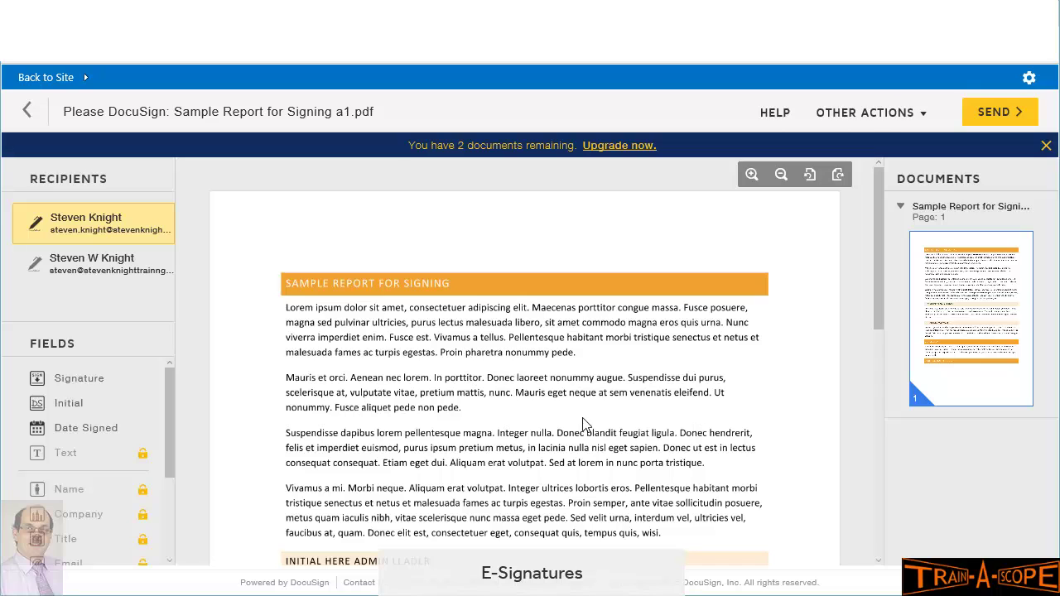
pyautogui.moveTo(165, 399)
pyautogui.mouseDown()
pyautogui.moveTo(177, 469)
pyautogui.moveTo(174, 416)
pyautogui.mouseUp()
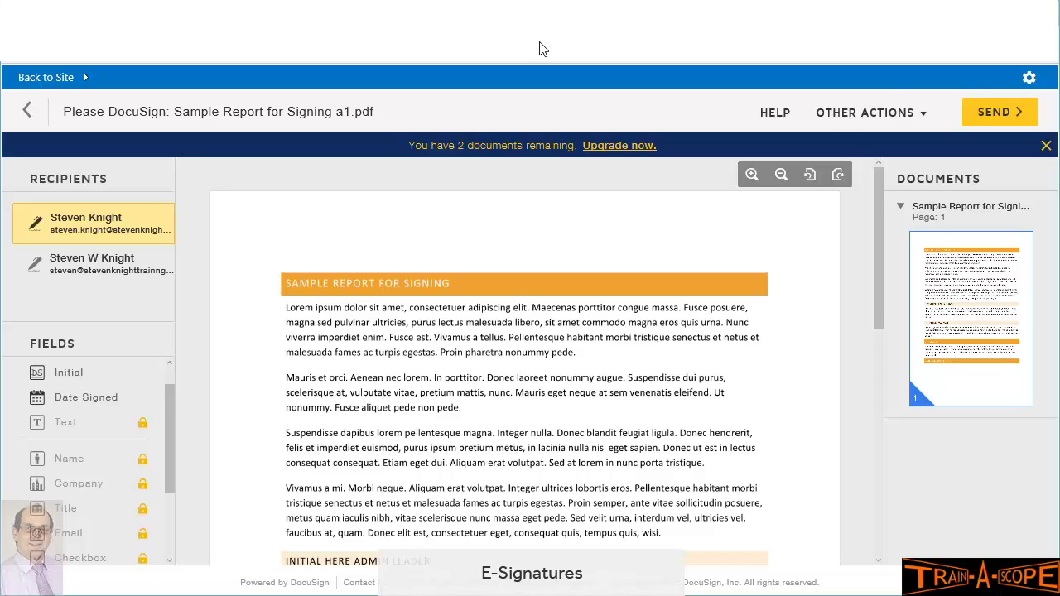
pyautogui.moveTo(881, 300); pyautogui.dragTo(904, 411)
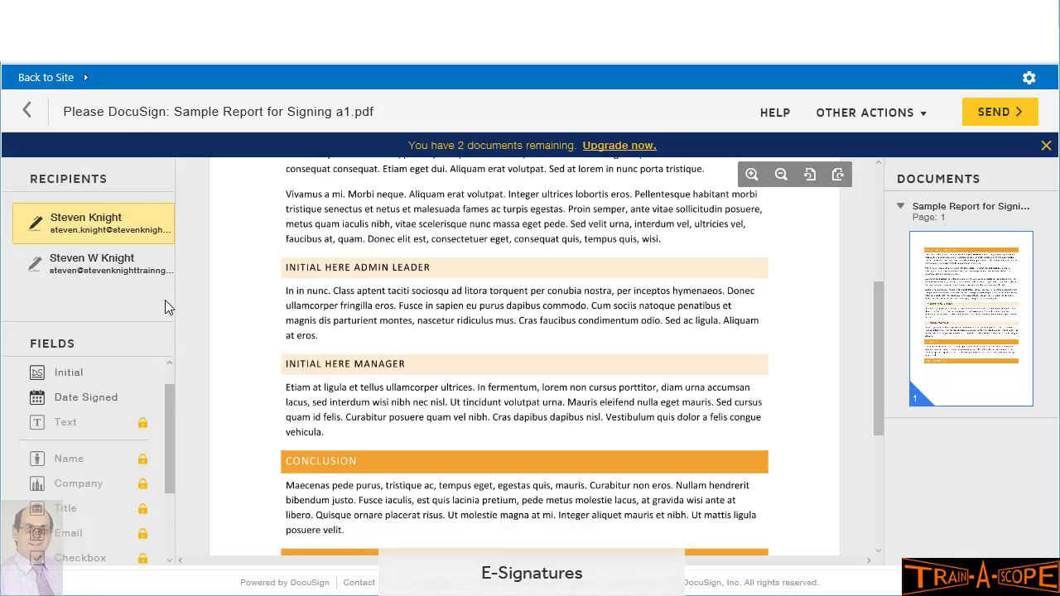
pyautogui.moveTo(166, 425); pyautogui.dragTo(164, 485)
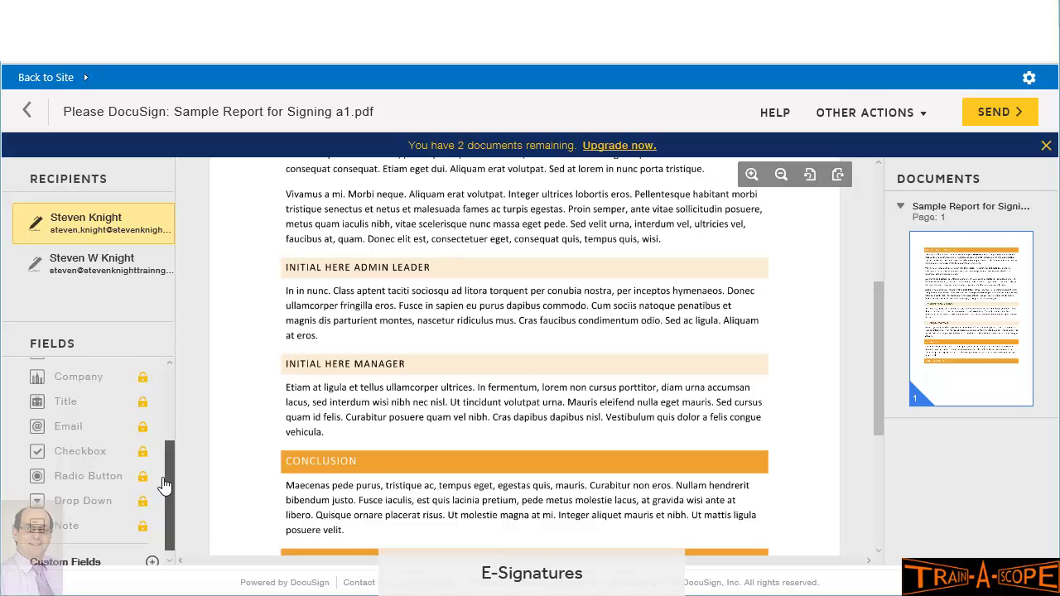
pyautogui.moveTo(164, 484); pyautogui.dragTo(164, 493)
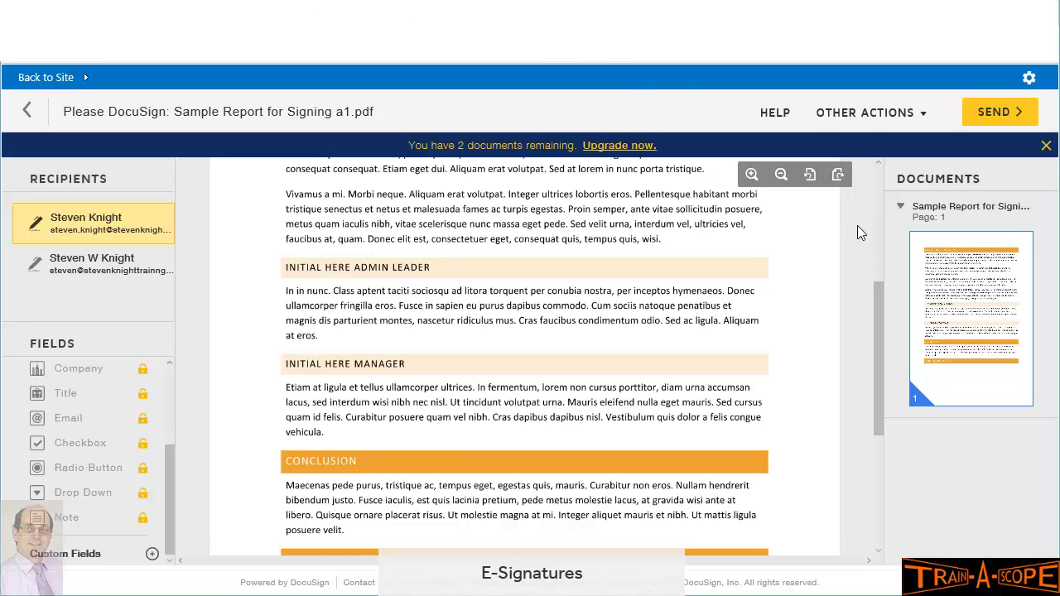
pyautogui.moveTo(878, 316)
pyautogui.mouseDown()
pyautogui.moveTo(881, 294)
pyautogui.moveTo(876, 326)
pyautogui.mouseUp()
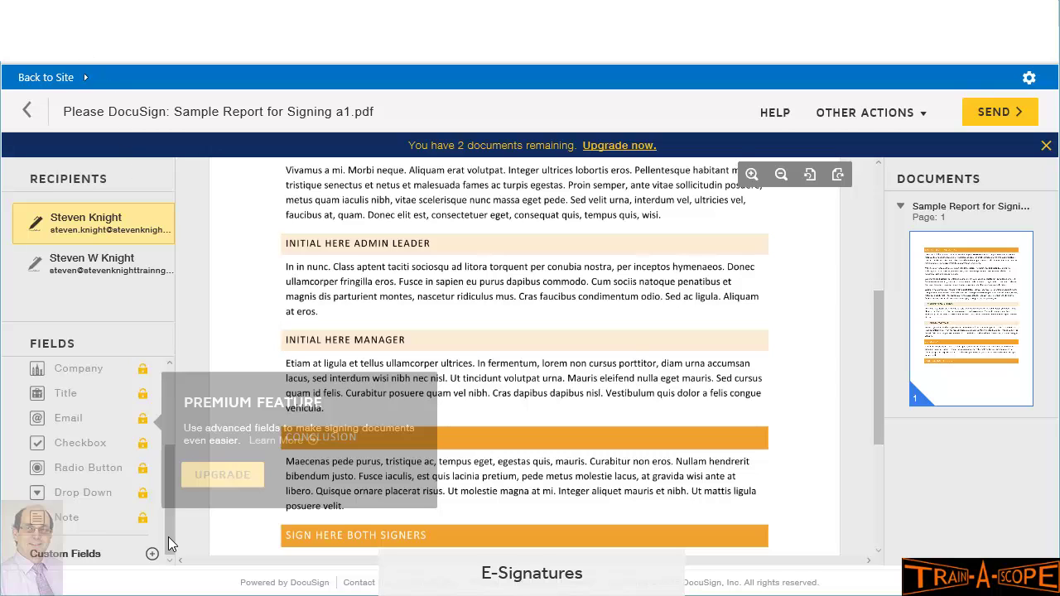
pyautogui.scroll(3, 170, 524)
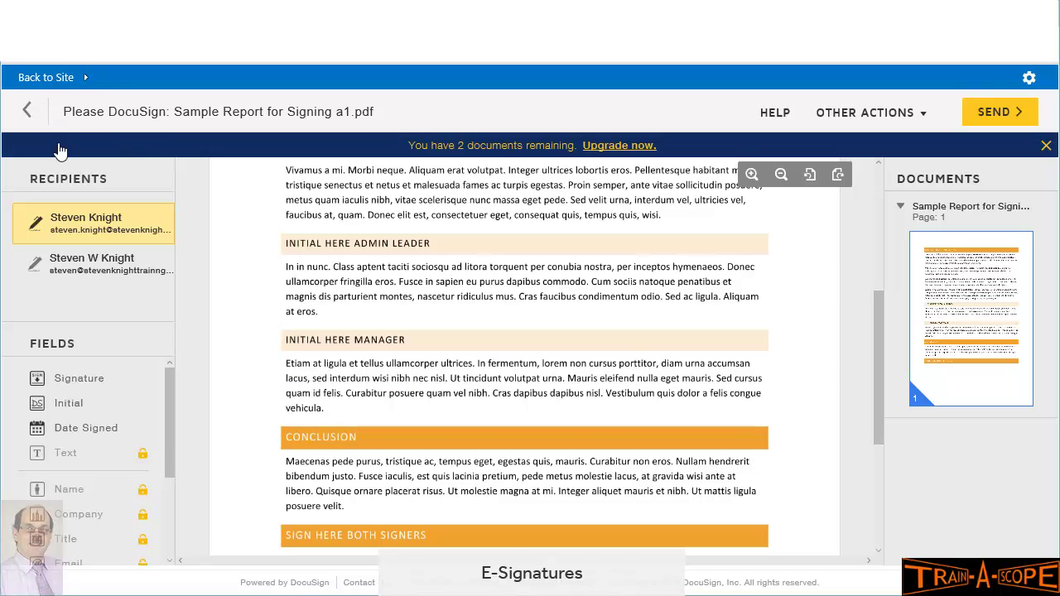
# Step: Drop an Initial field by Initial Here Manager for signer one, and by Initial Here Admin Leader for signer two
pyautogui.click(104, 402)
pyautogui.moveTo(104, 402); pyautogui.dragTo(249, 242)
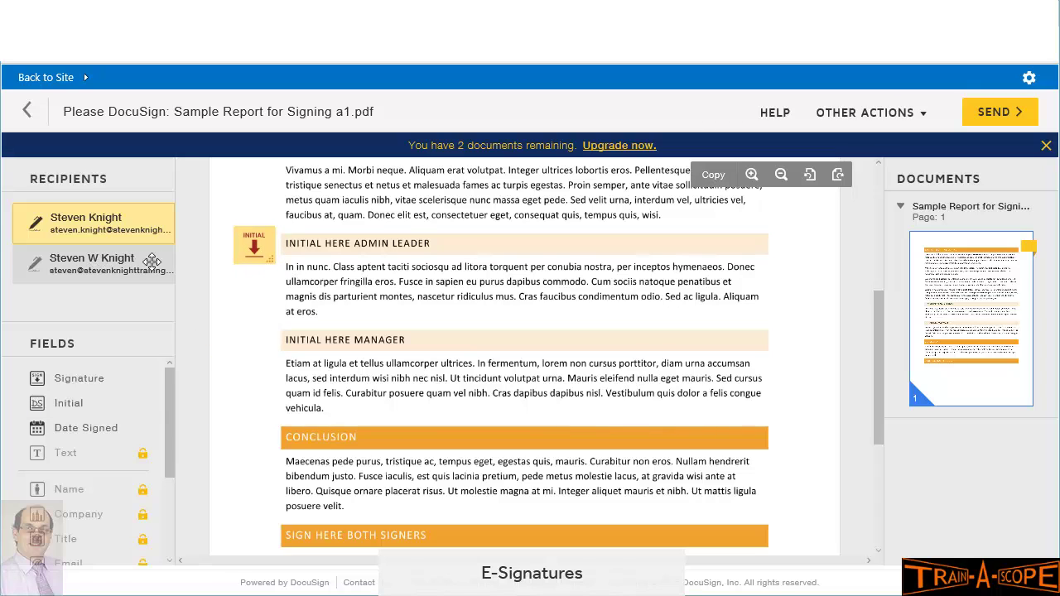
pyautogui.moveTo(249, 247); pyautogui.dragTo(250, 362)
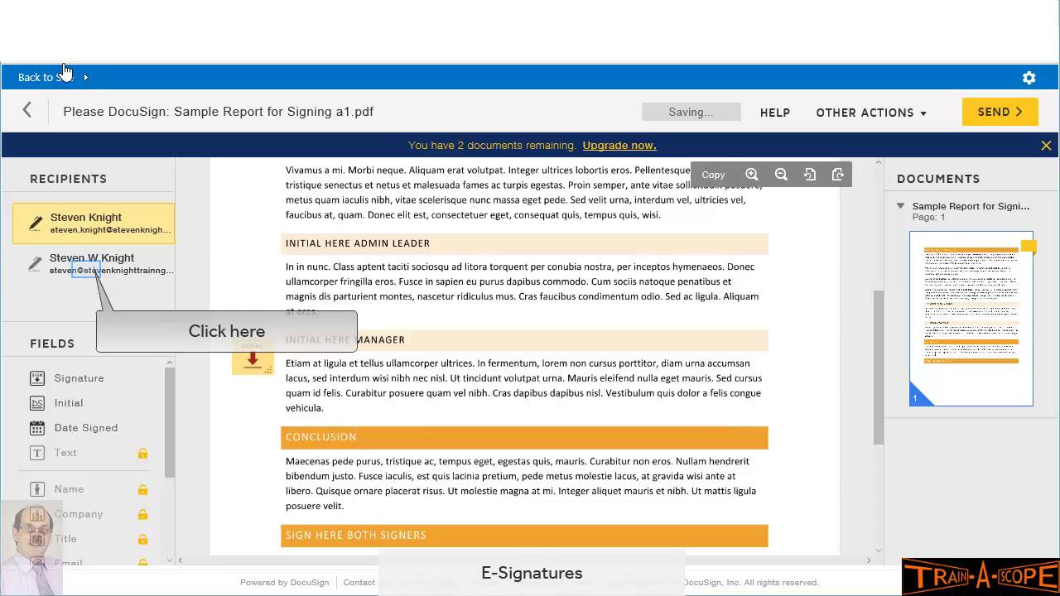
pyautogui.click(88, 275)
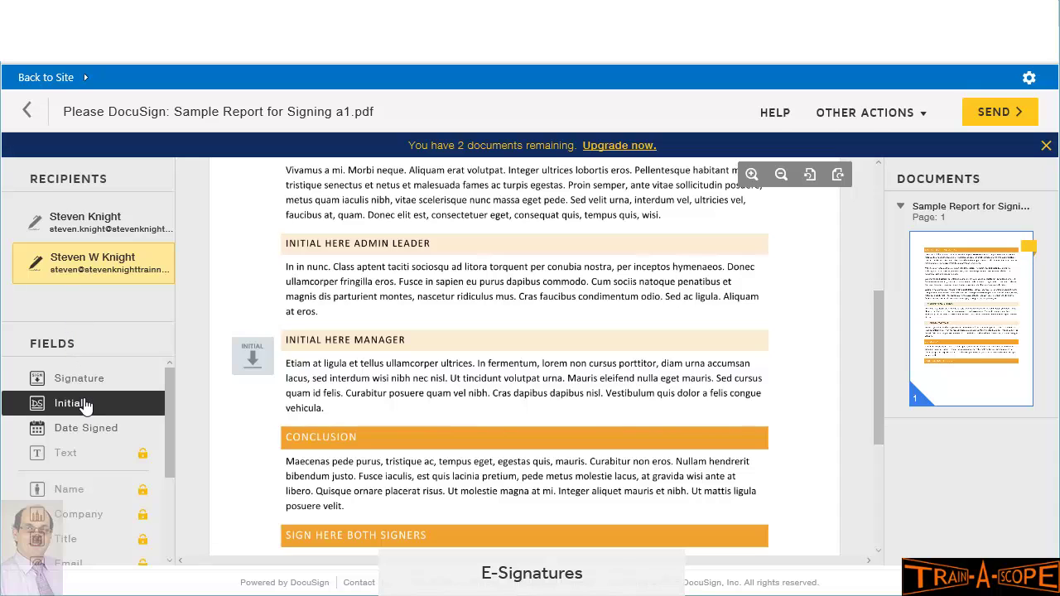
pyautogui.moveTo(85, 403); pyautogui.dragTo(254, 251)
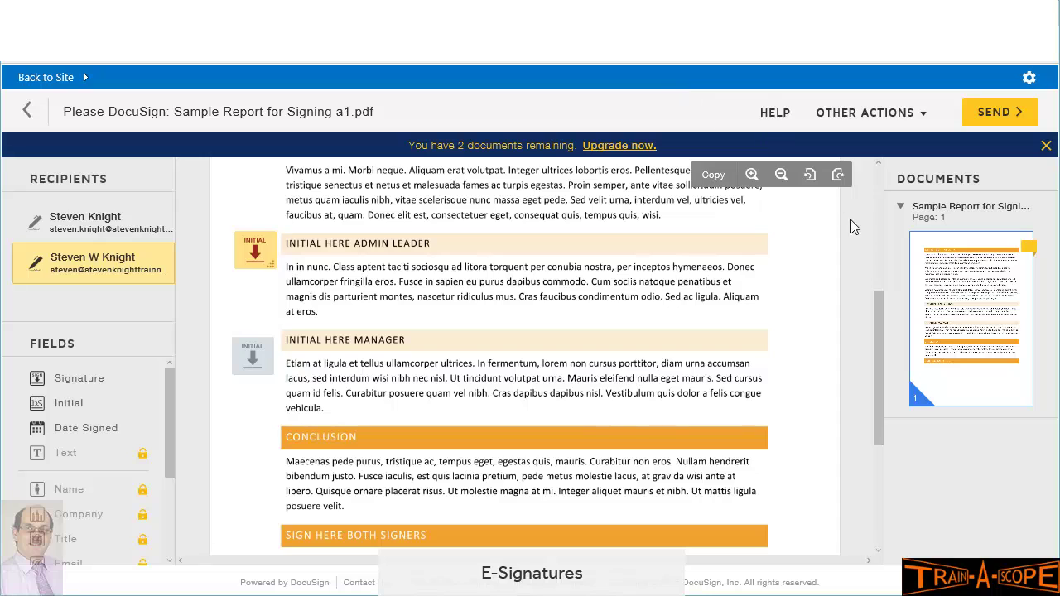
pyautogui.moveTo(879, 326); pyautogui.dragTo(885, 427)
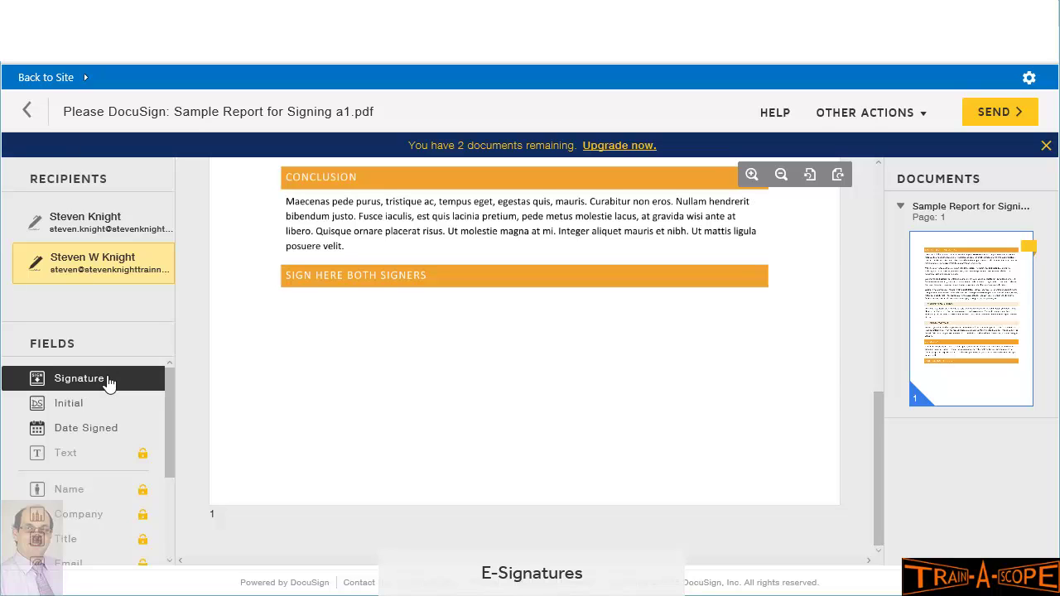
# Step: Place Signature fields for the second and first signers under the Sign Here Both Signers heading
pyautogui.moveTo(108, 382)
pyautogui.mouseDown()
pyautogui.moveTo(342, 338)
pyautogui.moveTo(323, 324)
pyautogui.mouseUp()
pyautogui.click(76, 222)
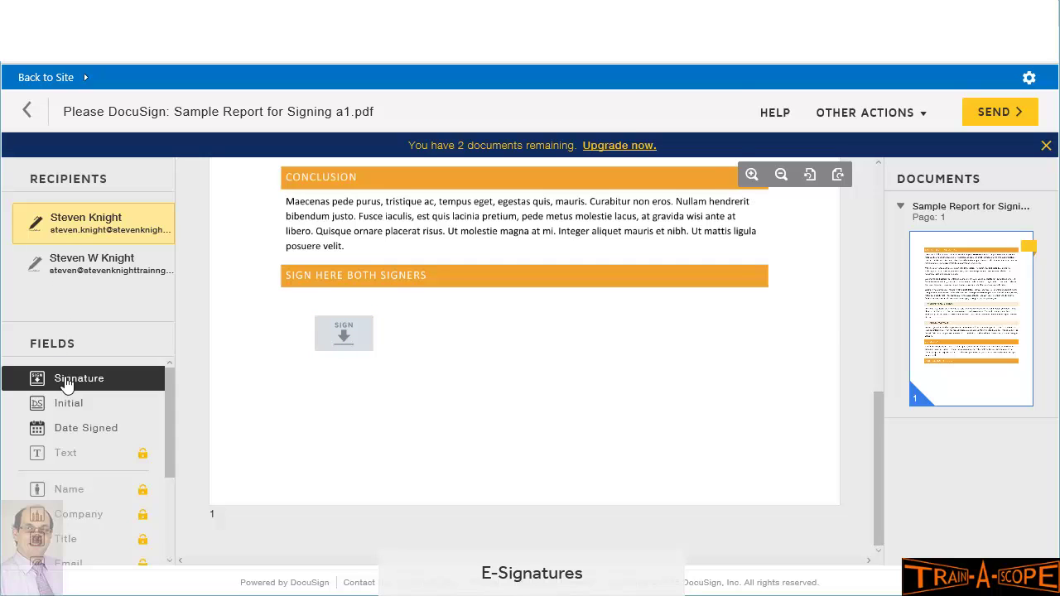
pyautogui.moveTo(67, 383)
pyautogui.mouseDown()
pyautogui.moveTo(341, 421)
pyautogui.moveTo(332, 406)
pyautogui.mouseUp()
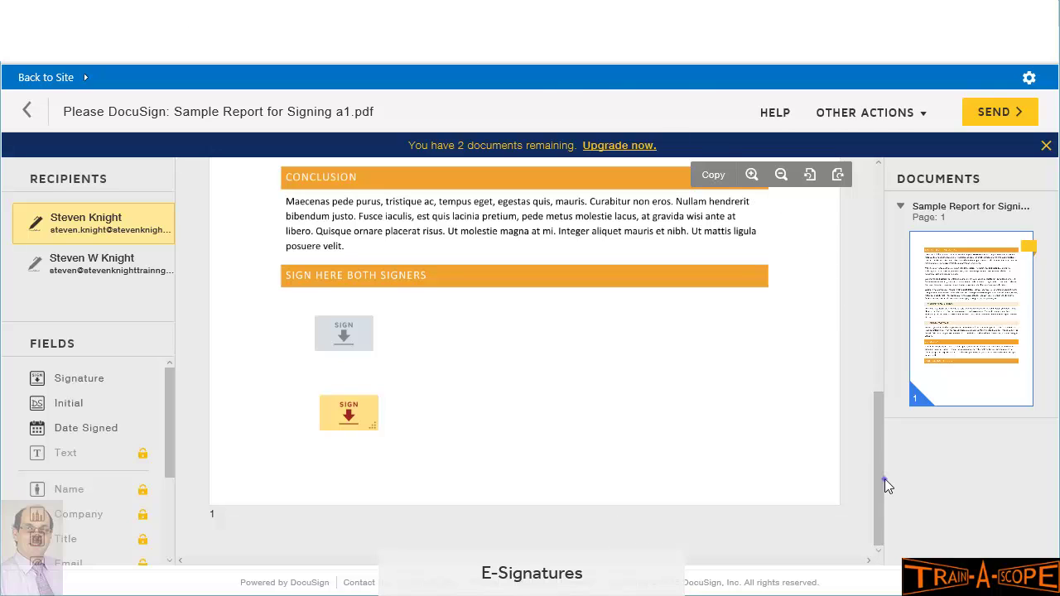
pyautogui.moveTo(882, 466); pyautogui.dragTo(220, 13)
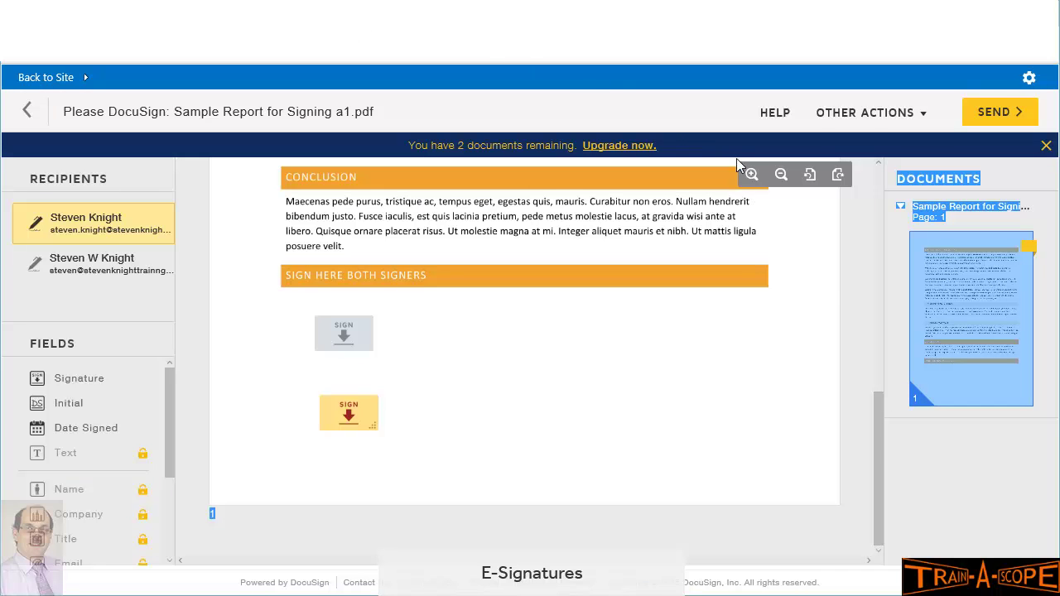
pyautogui.moveTo(877, 443); pyautogui.dragTo(882, 480)
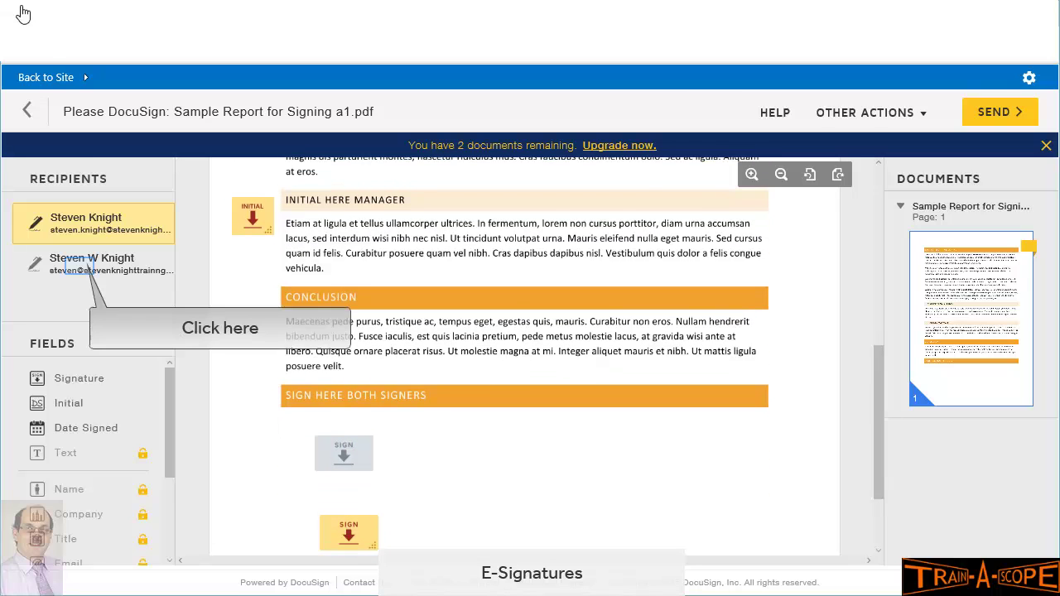
pyautogui.click(82, 267)
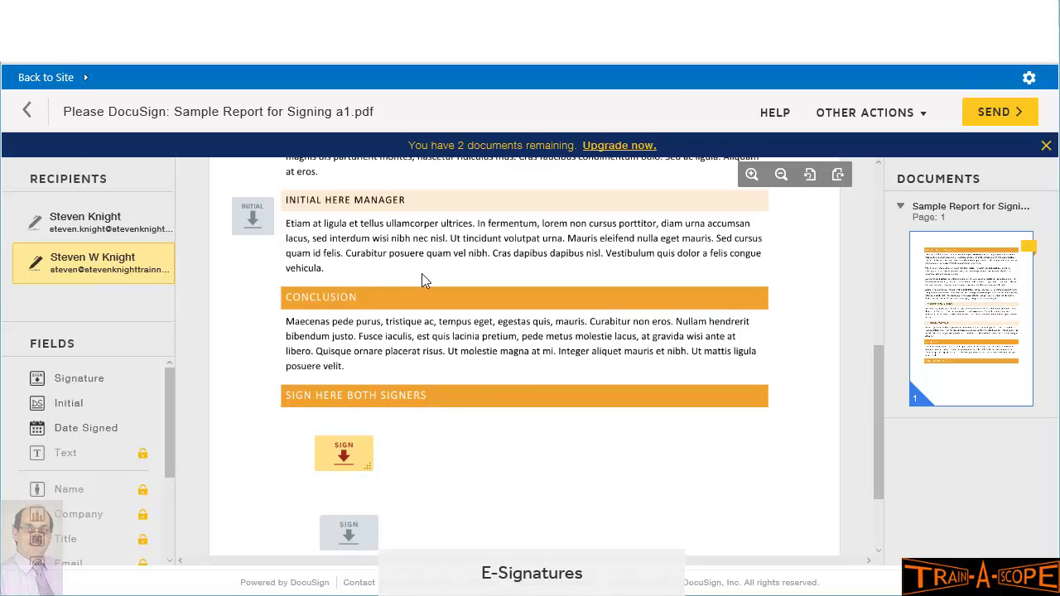
pyautogui.moveTo(877, 399)
pyautogui.mouseDown()
pyautogui.moveTo(862, 310)
pyautogui.moveTo(866, 395)
pyautogui.moveTo(878, 350)
pyautogui.moveTo(875, 385)
pyautogui.mouseUp()
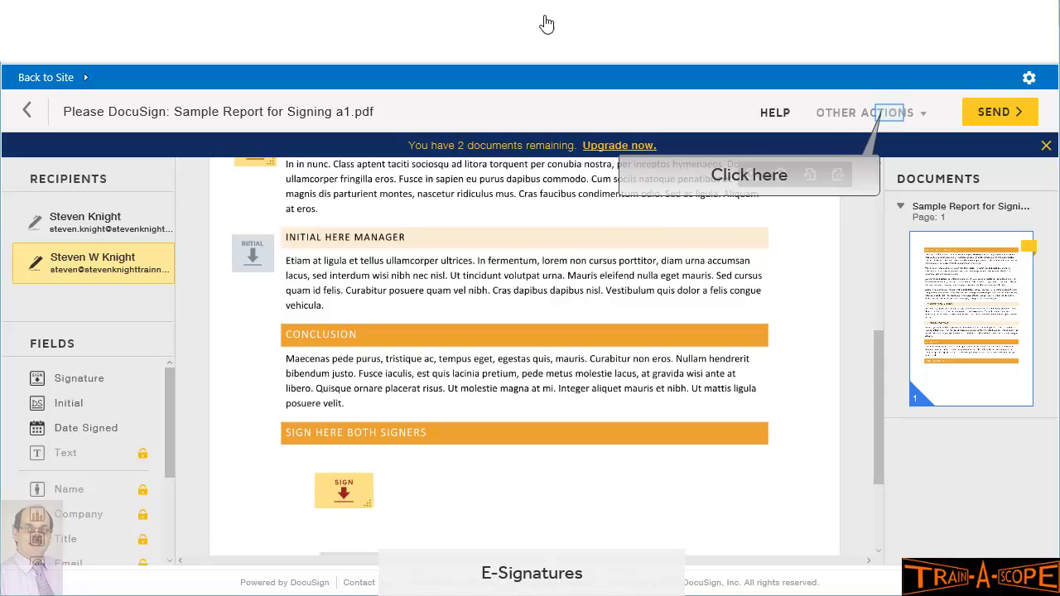
# Step: Check the envelope's Other Actions options, then dismiss the list before sending
pyautogui.click(892, 118)
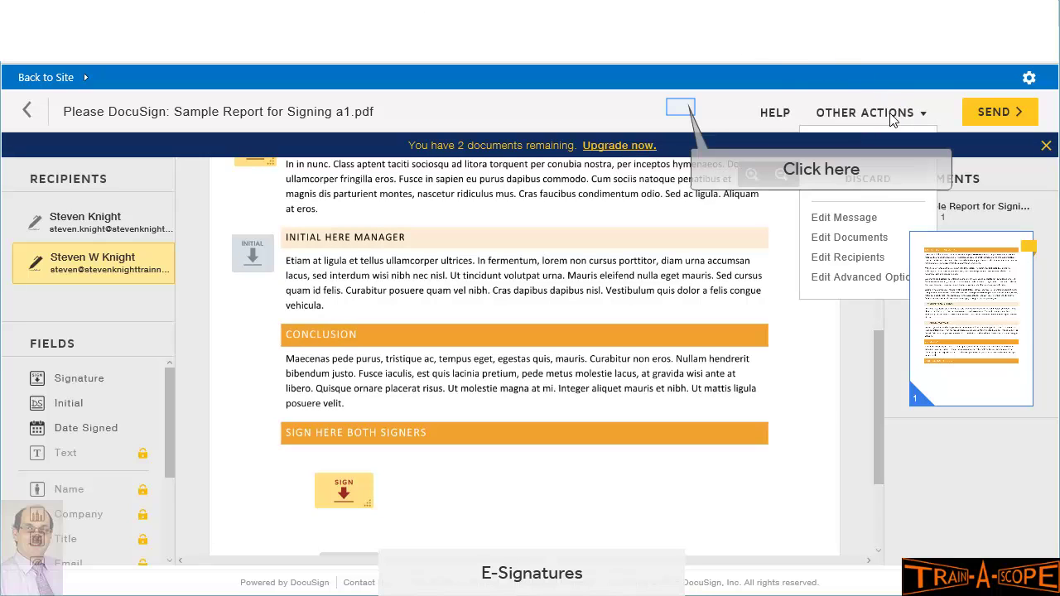
pyautogui.click(682, 114)
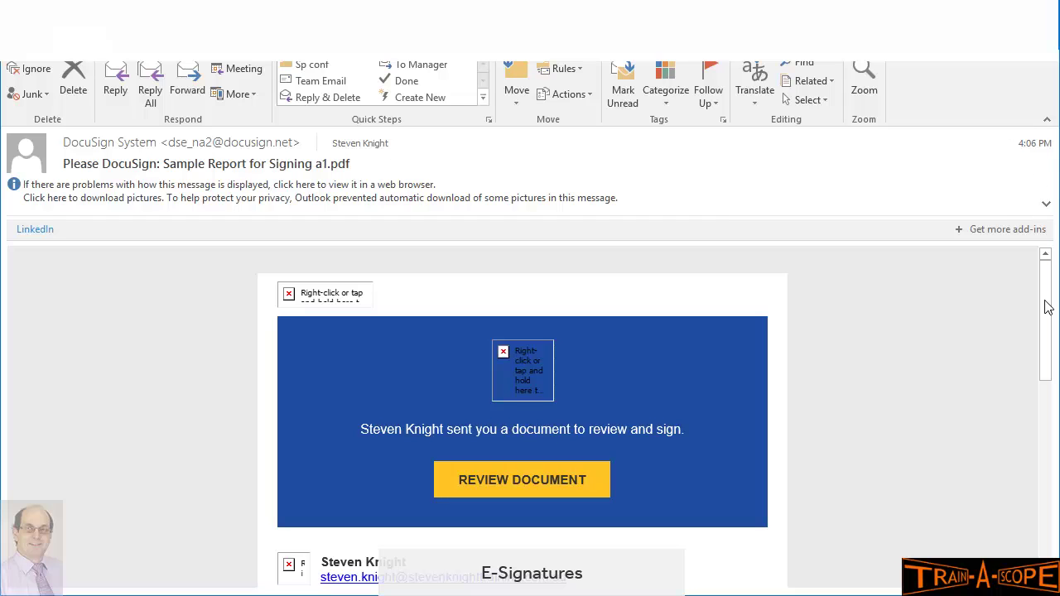
# Step: Download the blocked pictures in the Outlook signing email and open Review Document in DocuSign
pyautogui.moveTo(1046, 307); pyautogui.dragTo(1044, 332)
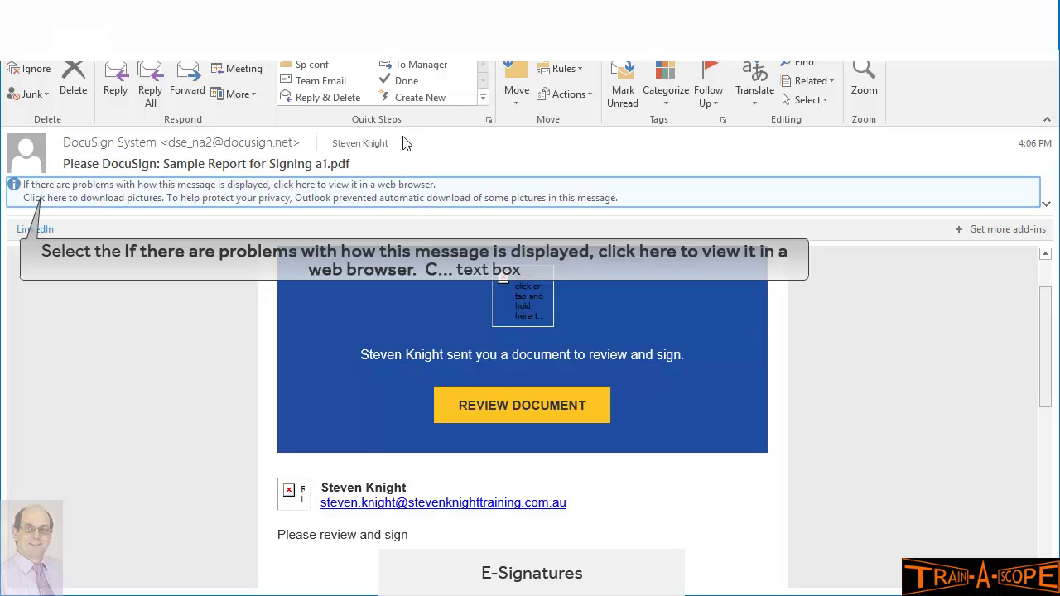
pyautogui.click(426, 201)
pyautogui.click(431, 208)
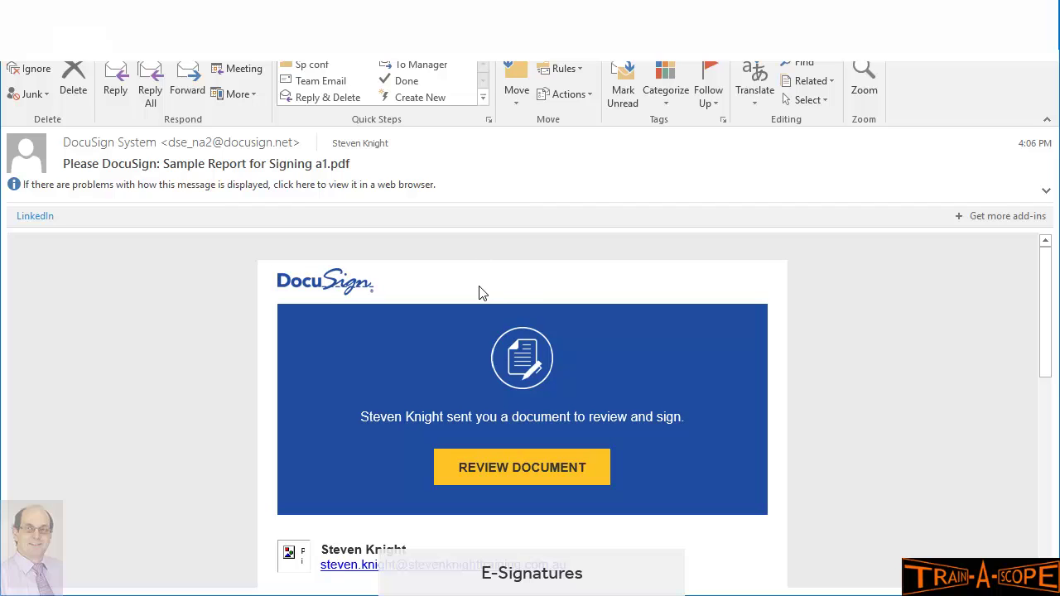
pyautogui.moveTo(1045, 325)
pyautogui.mouseDown()
pyautogui.moveTo(1050, 354)
pyautogui.moveTo(1049, 331)
pyautogui.mouseUp()
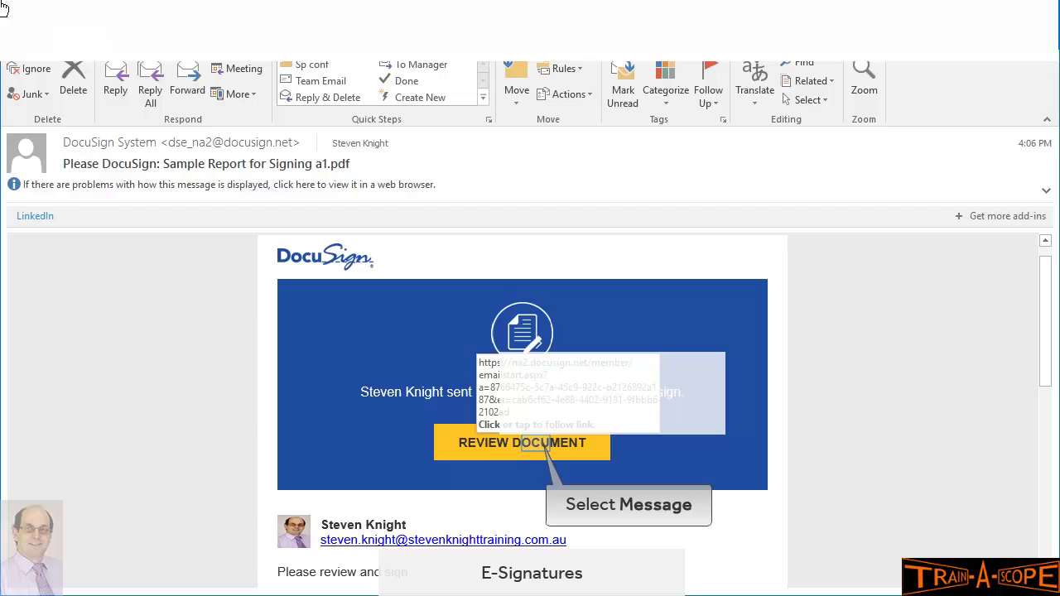
pyautogui.click(537, 448)
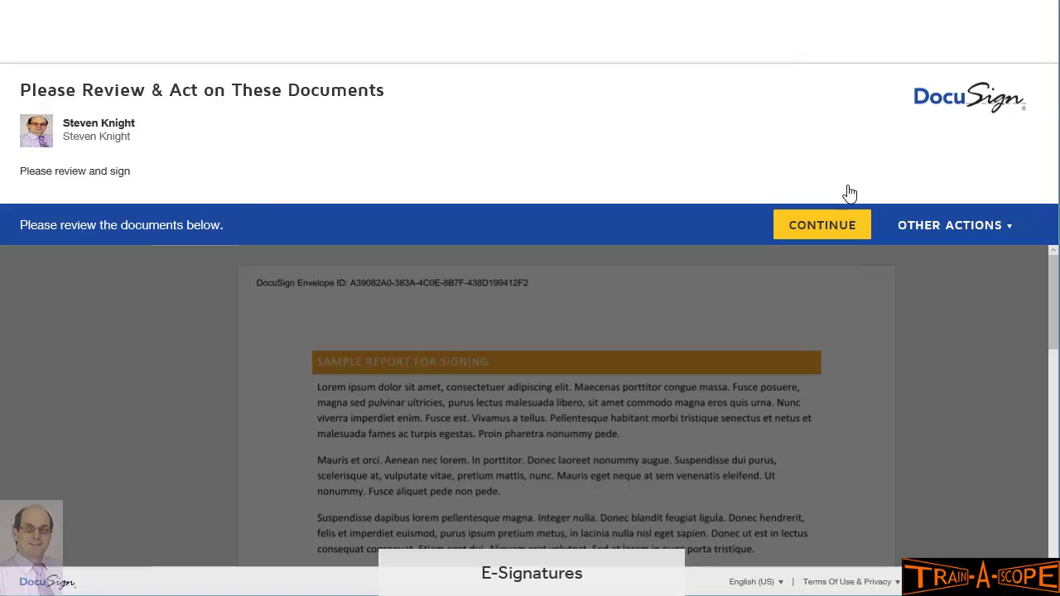
# Step: Continue to the report, jump to the first field, and start initialling the Admin Leader section
pyautogui.click(822, 225)
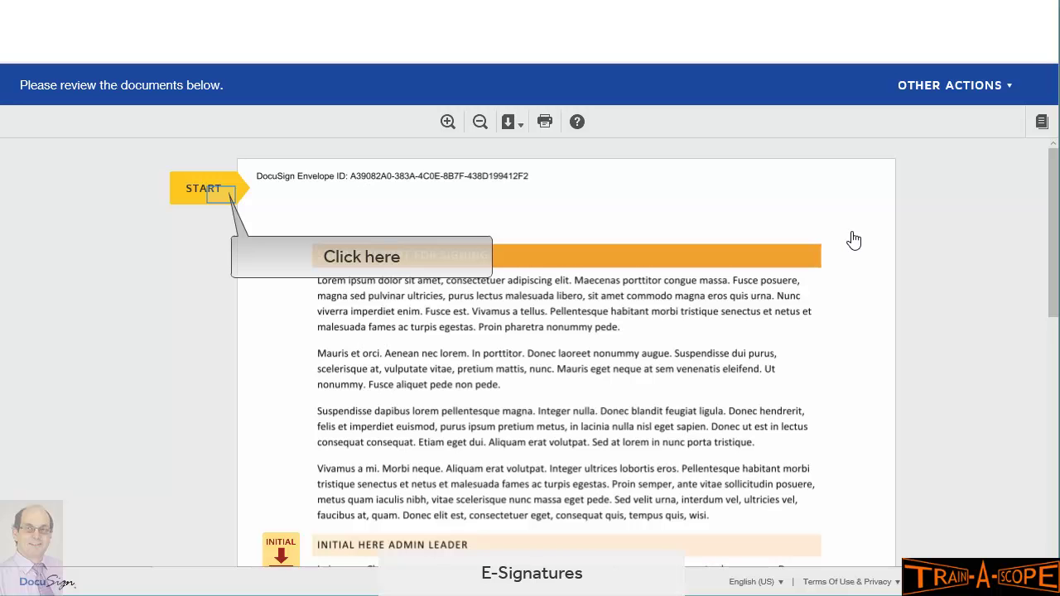
pyautogui.click(203, 189)
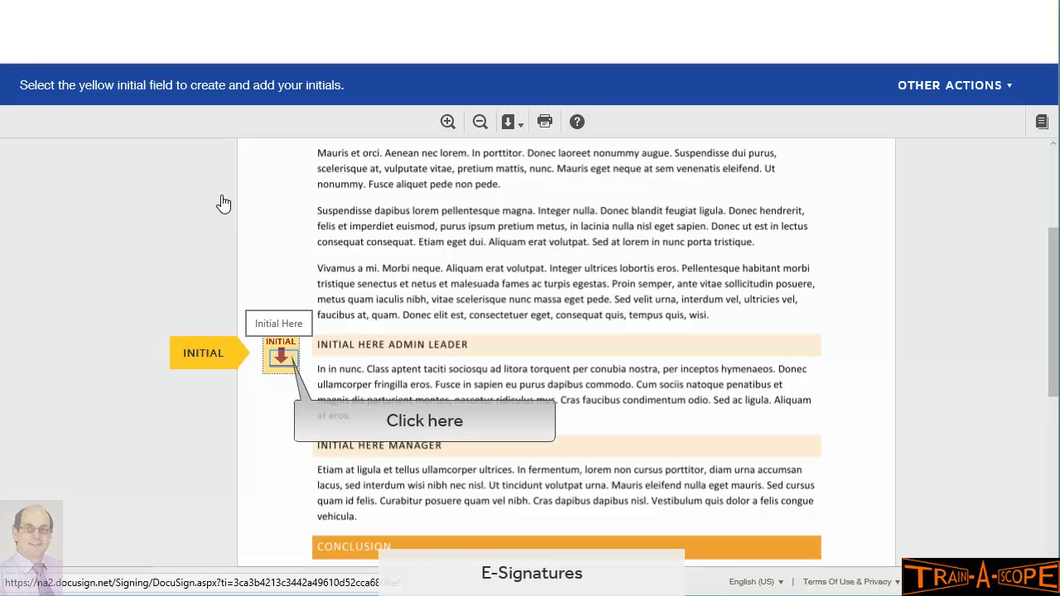
pyautogui.click(282, 363)
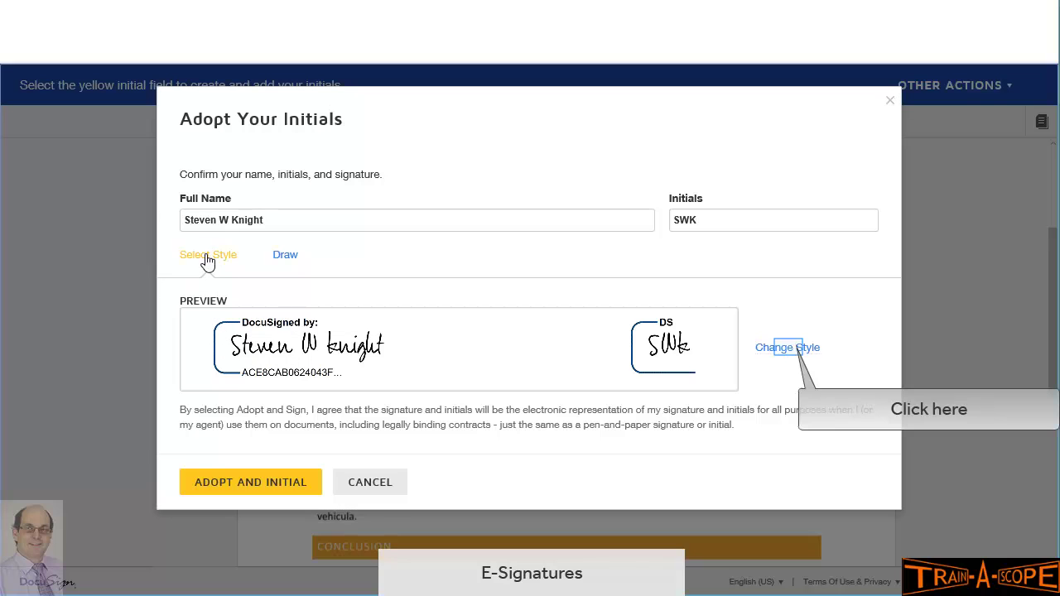
# Step: Adopt the scribbled handwriting style and stamp the initials into Initial Here Admin Leader
pyautogui.click(785, 348)
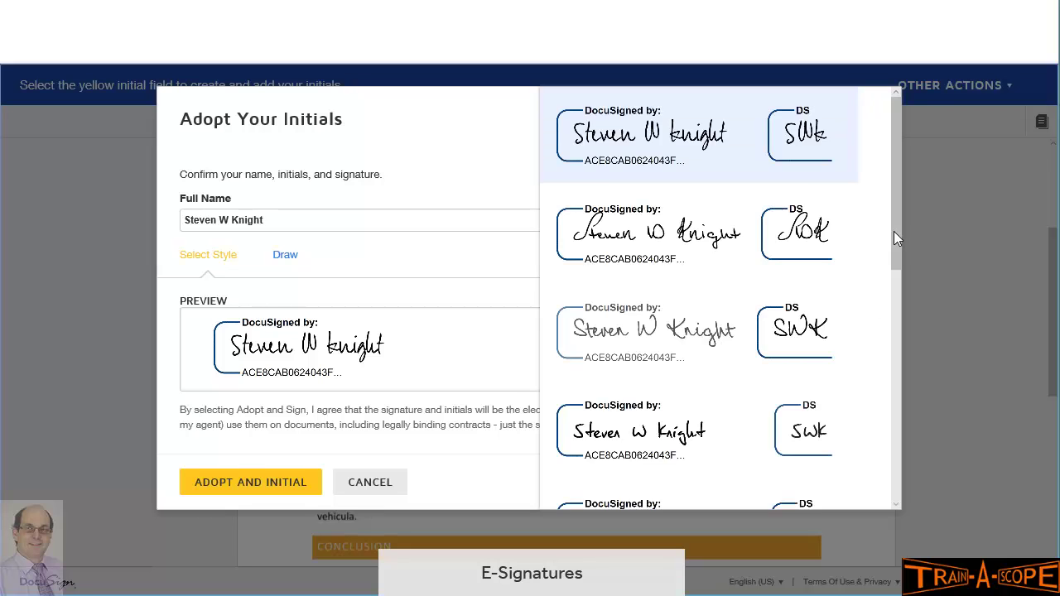
pyautogui.moveTo(894, 236); pyautogui.dragTo(900, 479)
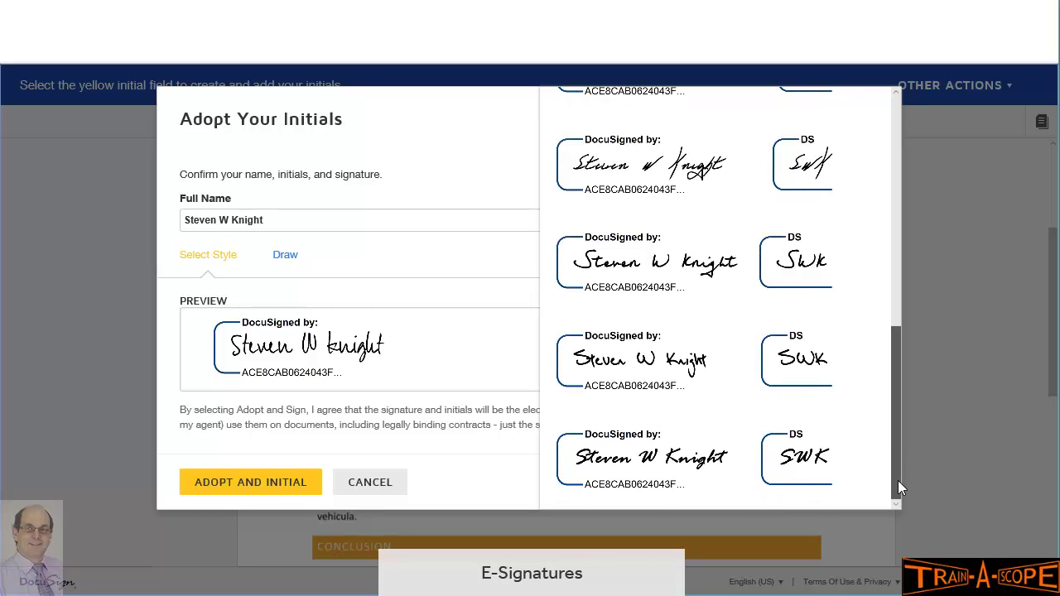
pyautogui.click(681, 173)
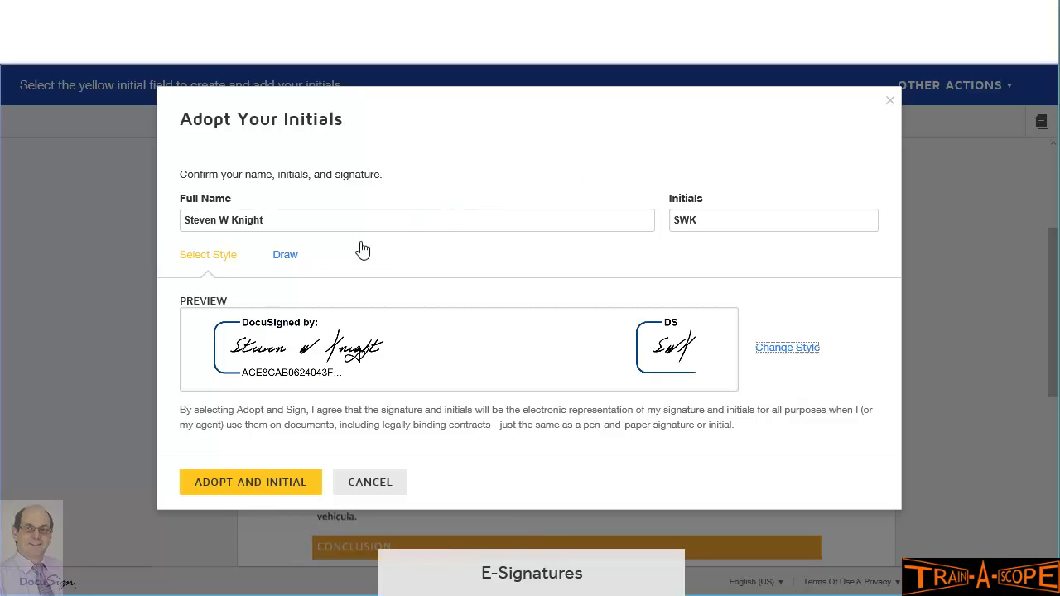
pyautogui.click(251, 485)
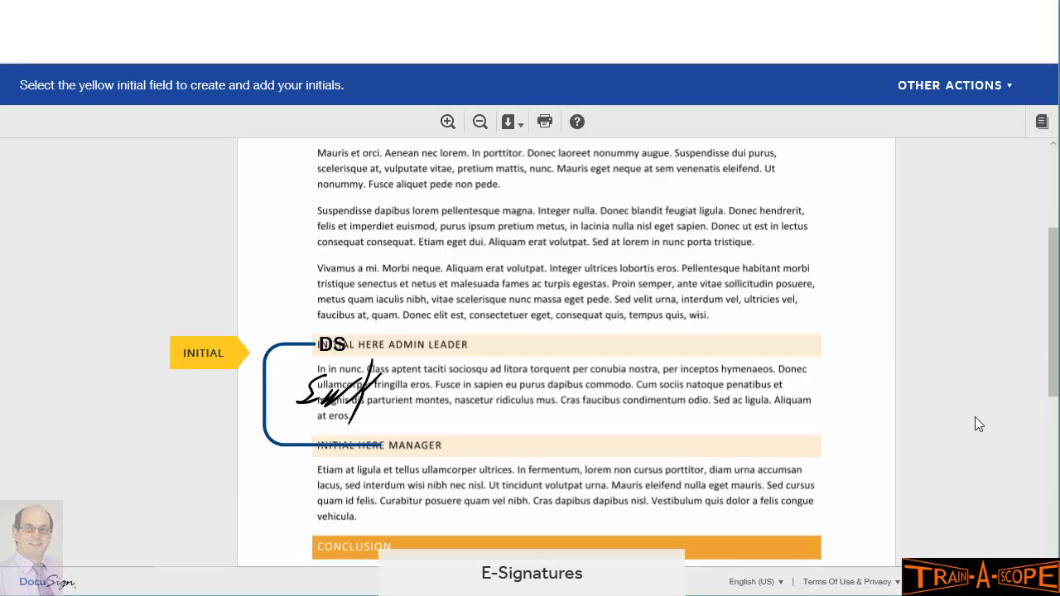
# Step: Advance to the SIGN tag and stamp the first signer's signature under Sign Here Both Signers
pyautogui.moveTo(1054, 352); pyautogui.dragTo(1050, 430)
pyautogui.click(204, 355)
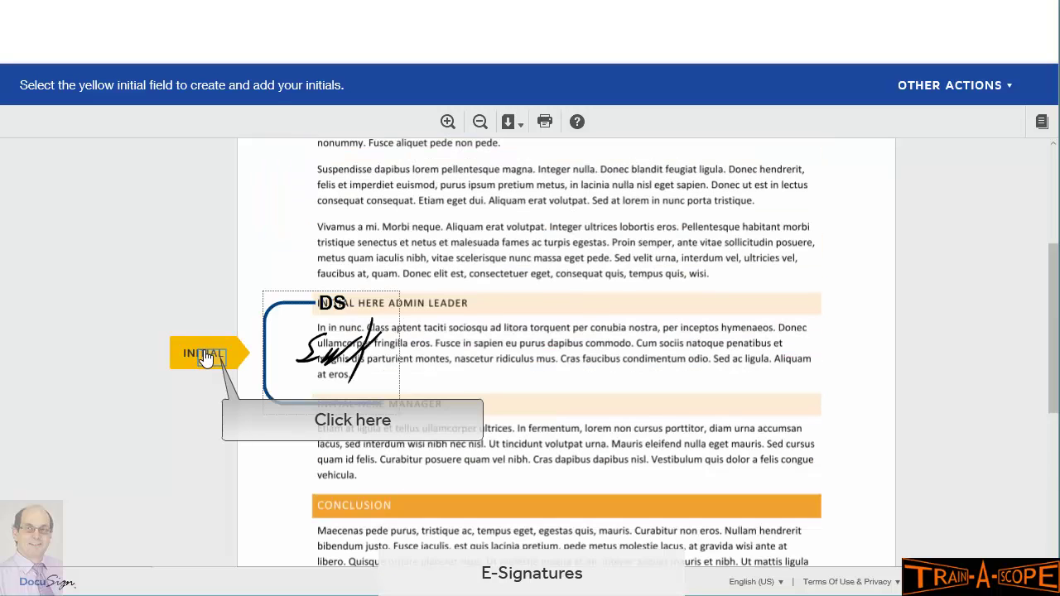
pyautogui.click(212, 360)
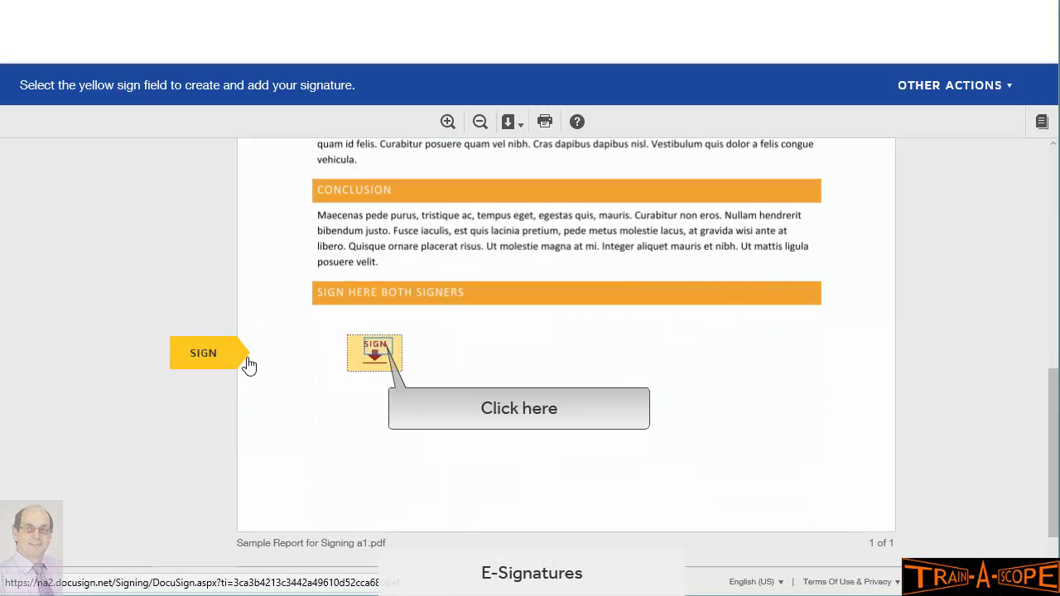
pyautogui.click(377, 349)
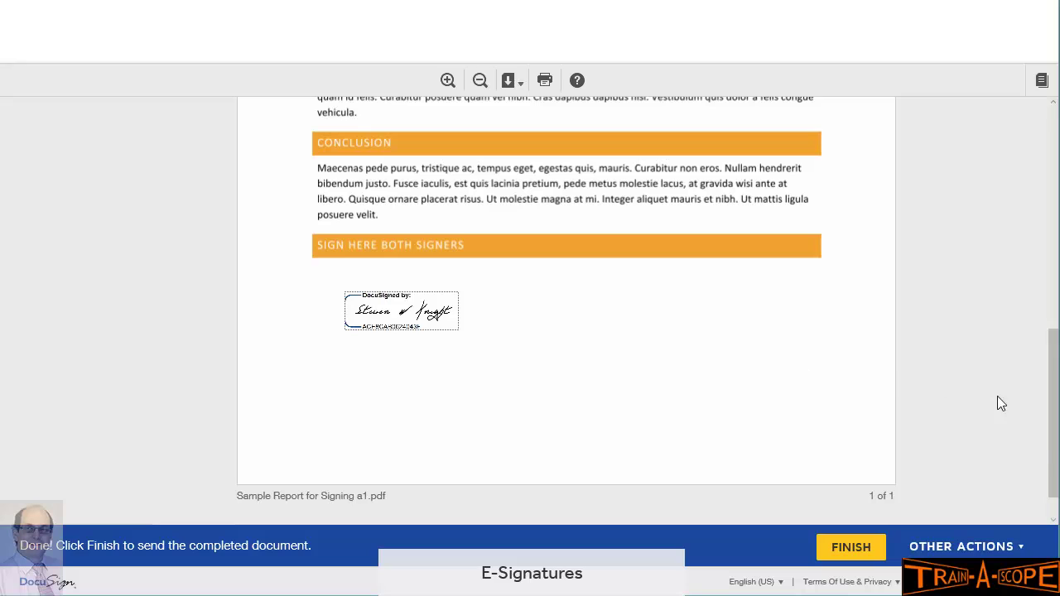
pyautogui.scroll(-1, 1055, 448)
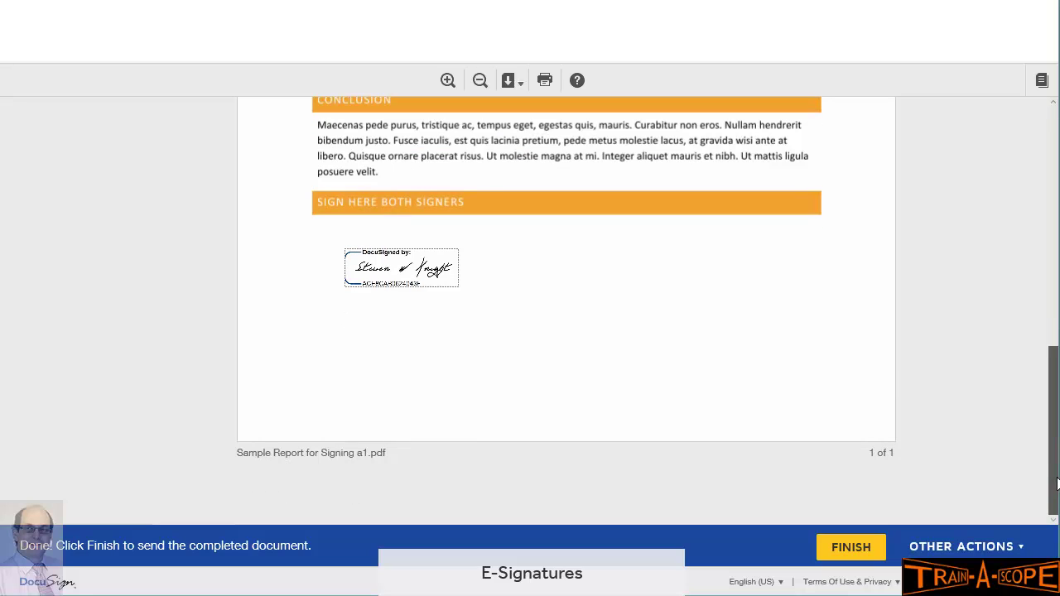
pyautogui.click(956, 545)
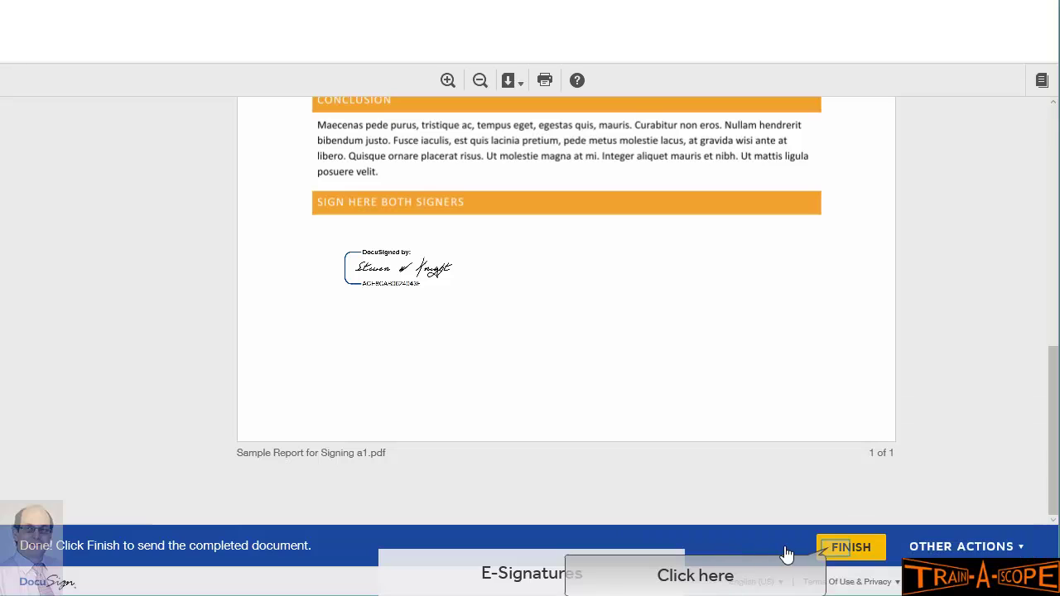
# Step: Finish the first signer's signing to send the signed document
pyautogui.click(832, 552)
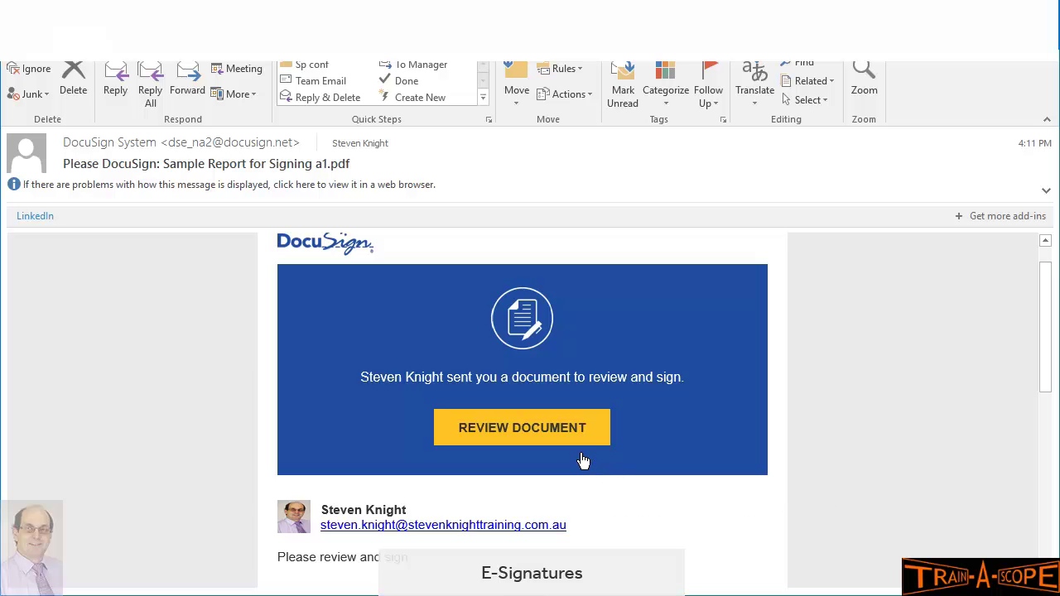
# Step: As second signer, review the document, initial the Manager section, sign, and finish
pyautogui.click(570, 432)
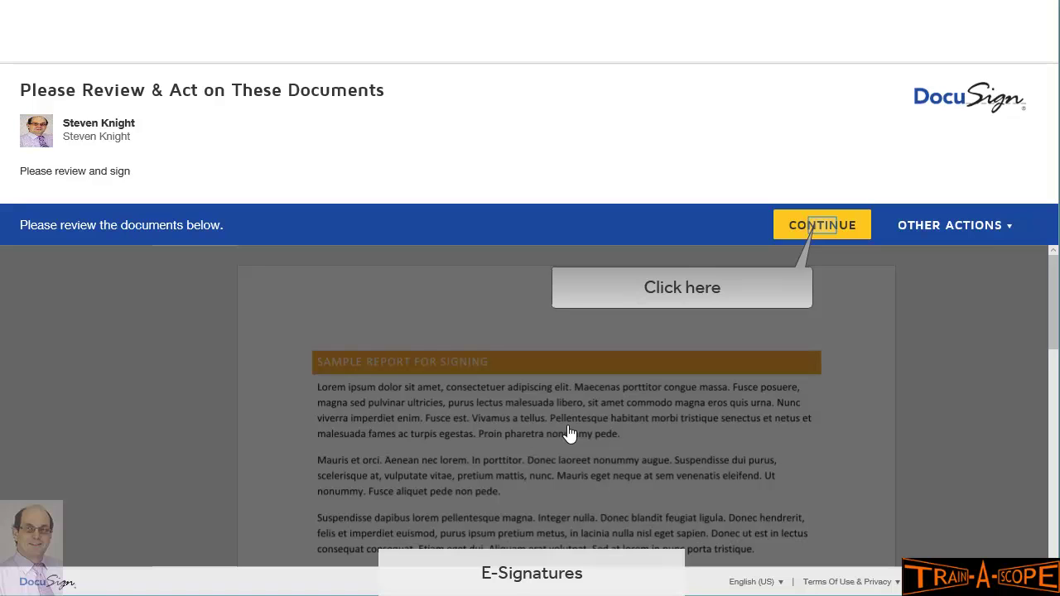
pyautogui.click(822, 226)
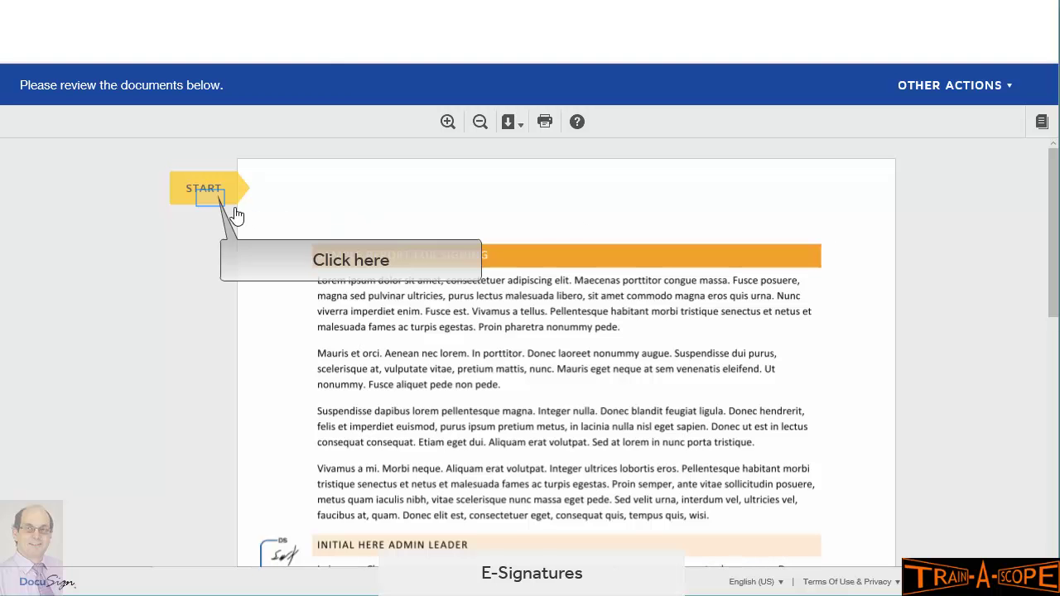
pyautogui.click(209, 201)
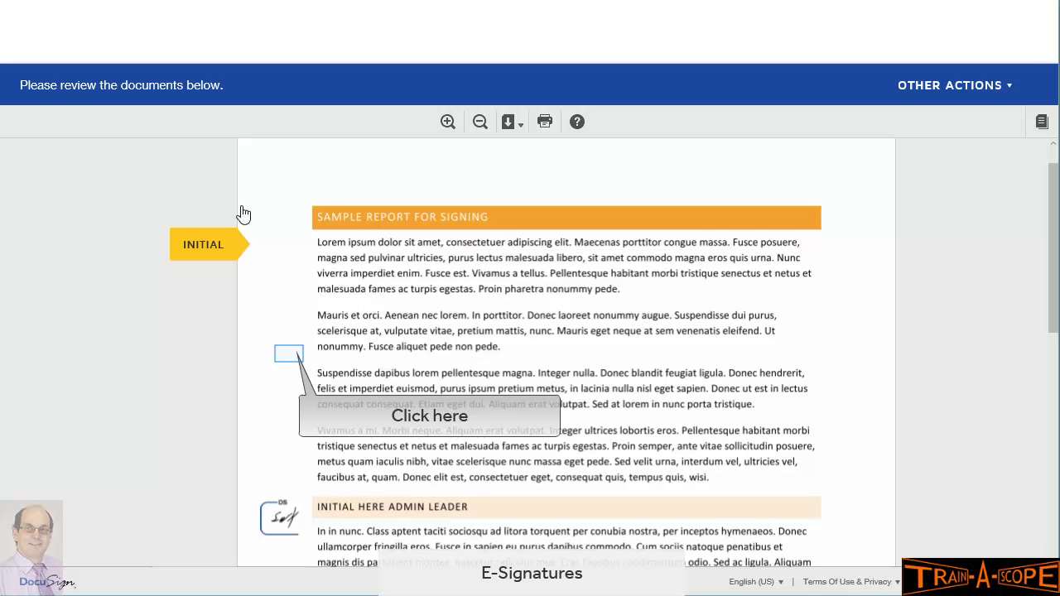
pyautogui.click(289, 360)
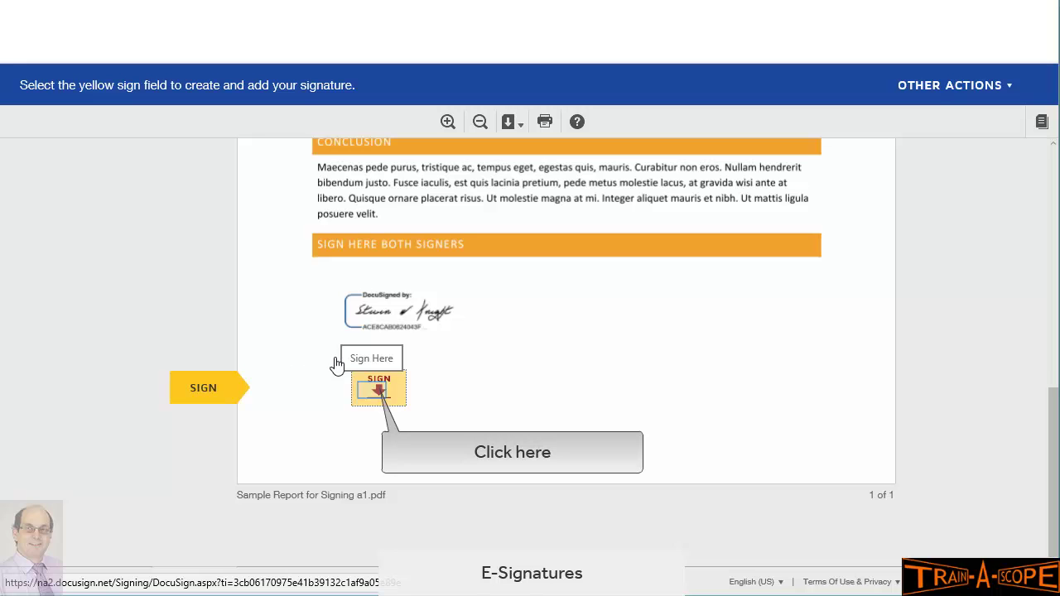
pyautogui.click(377, 392)
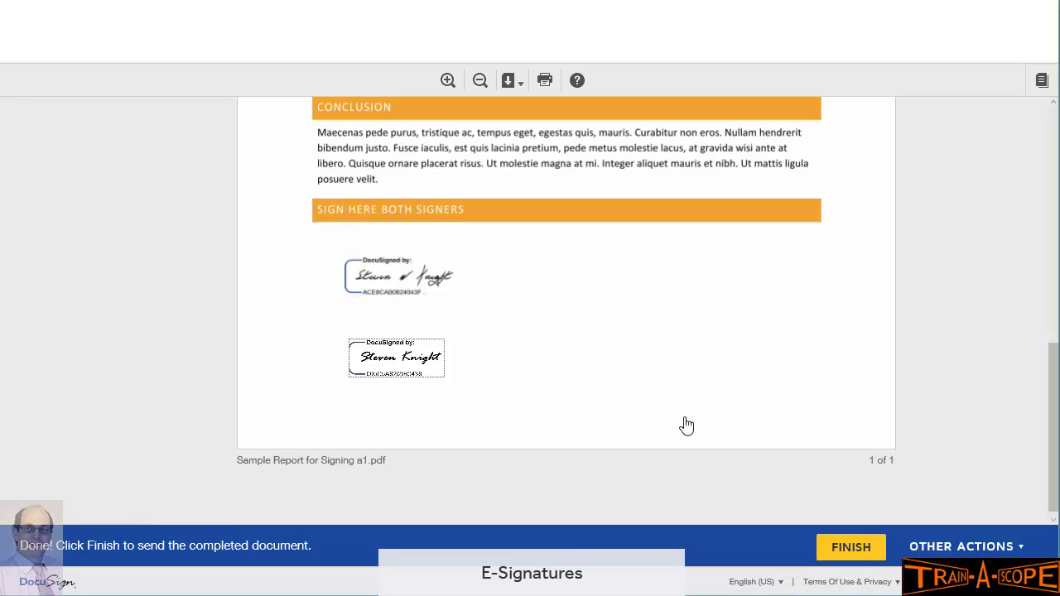
pyautogui.click(843, 548)
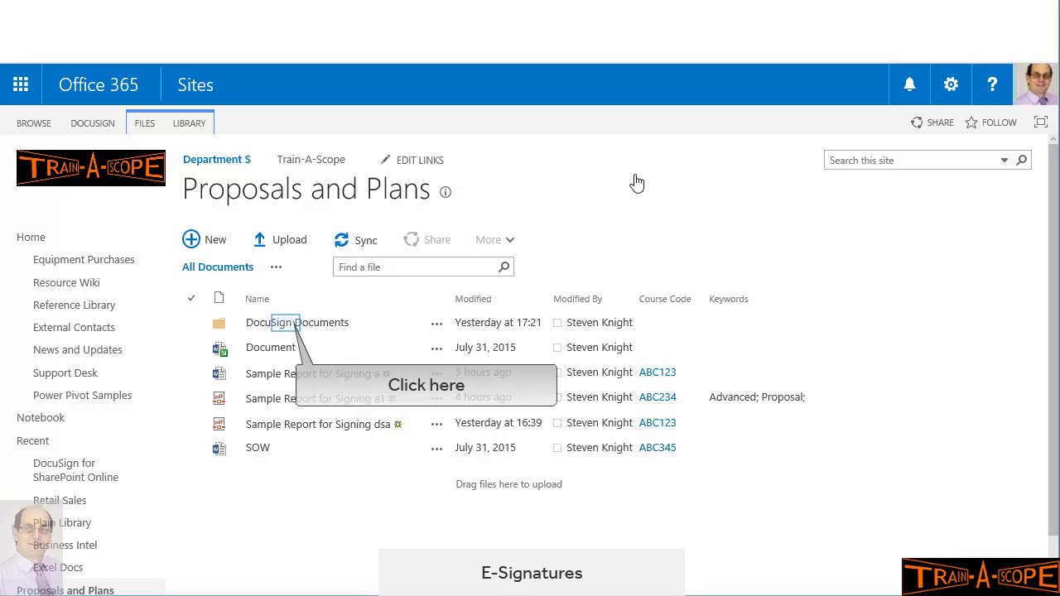
# Step: Open the DocuSign Documents folder in the Proposals and Plans library
pyautogui.click(288, 325)
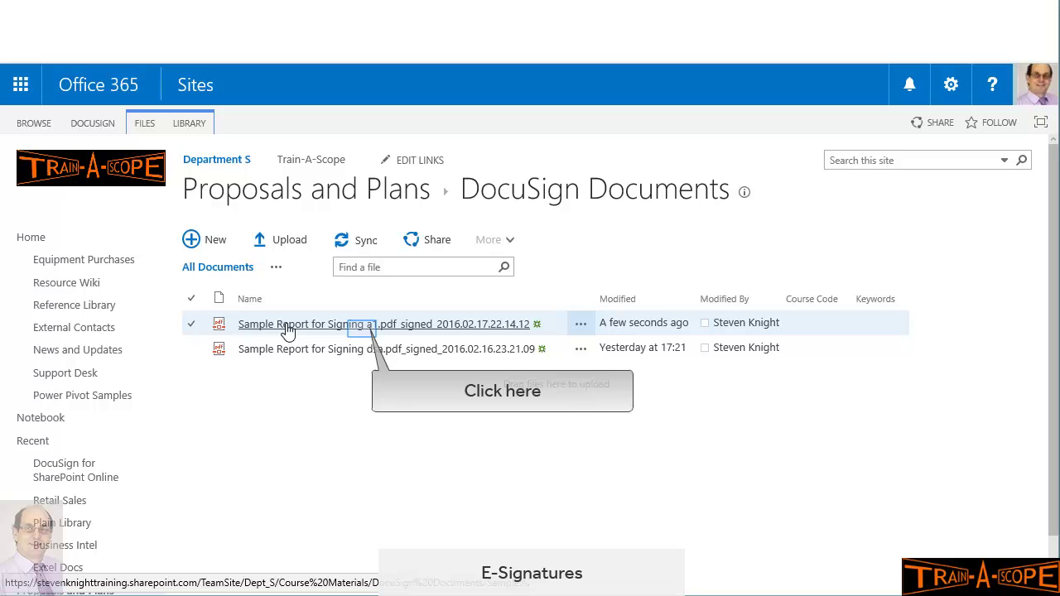
# Step: Open the signed Sample Report for Signing a1 copy and scroll down through its pages
pyautogui.click(363, 325)
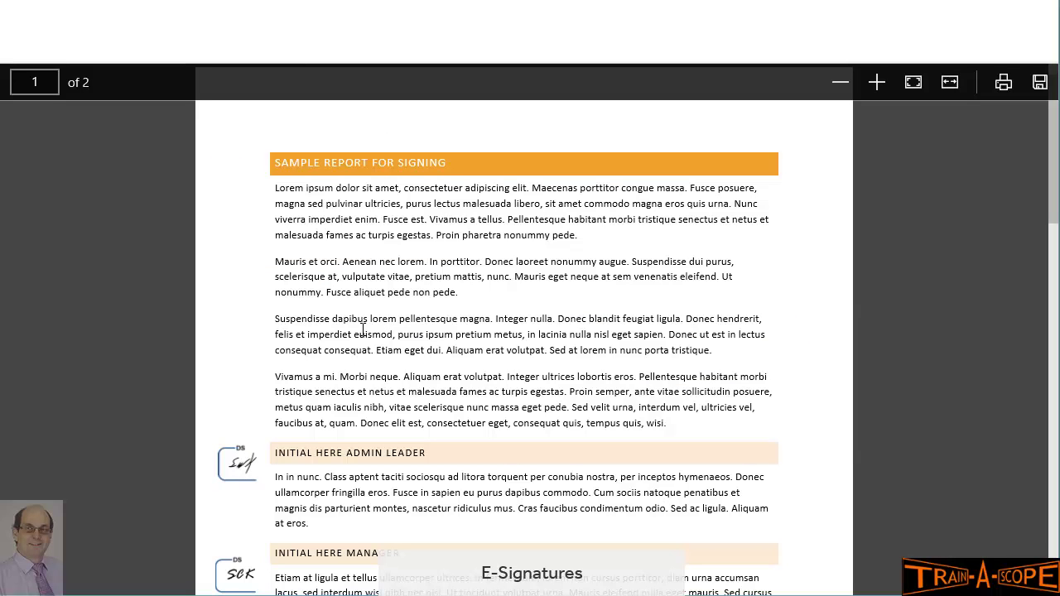
pyautogui.scroll(-2, 362, 330)
pyautogui.scroll(-10, 959, 215)
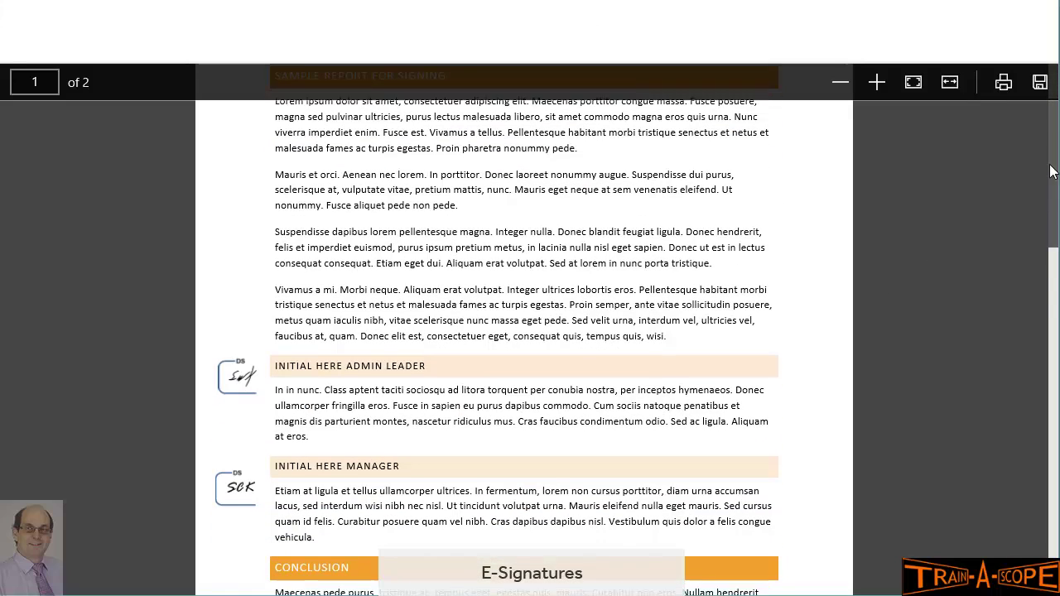
pyautogui.scroll(-6, 1027, 280)
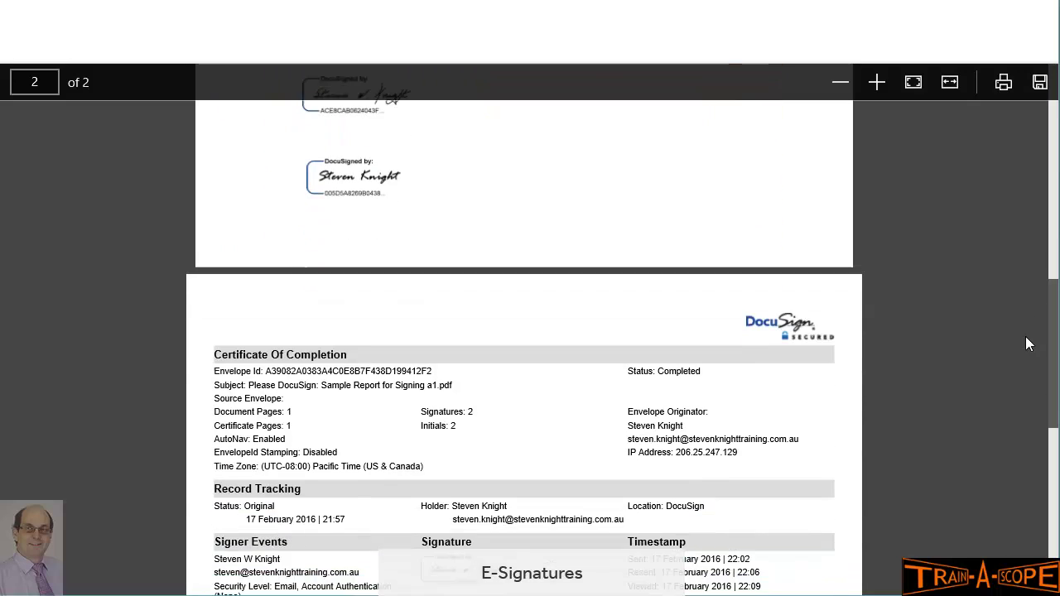
pyautogui.scroll(-1, 1024, 352)
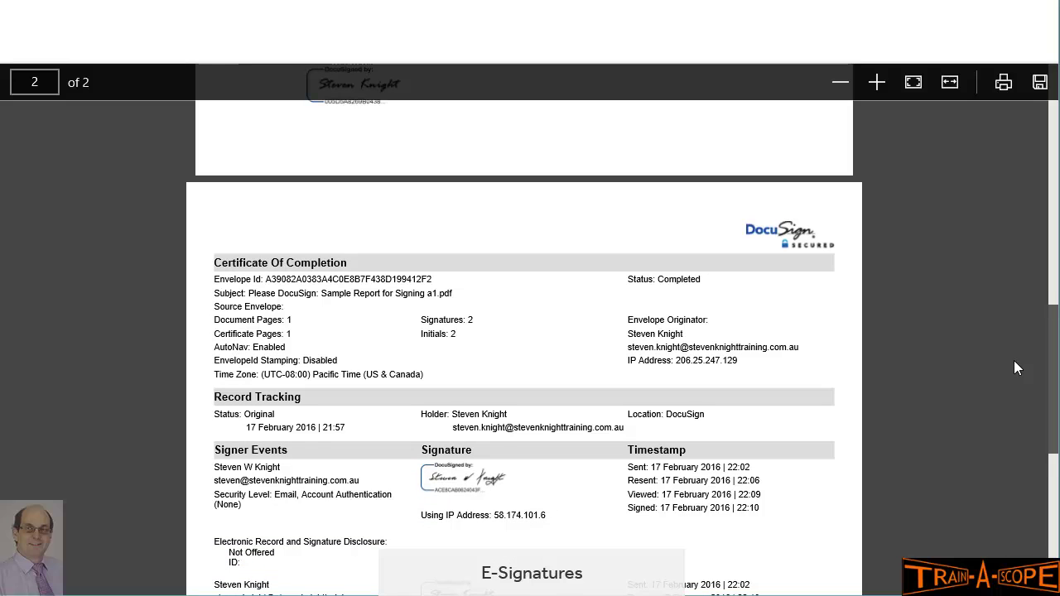
pyautogui.scroll(-5, 1023, 365)
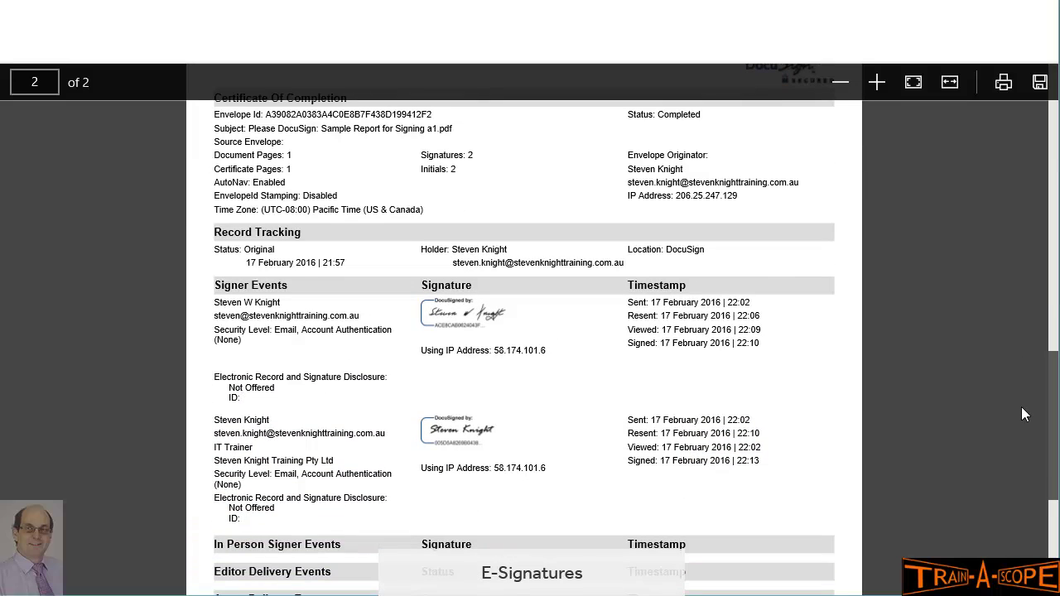
pyautogui.scroll(-2, 1023, 418)
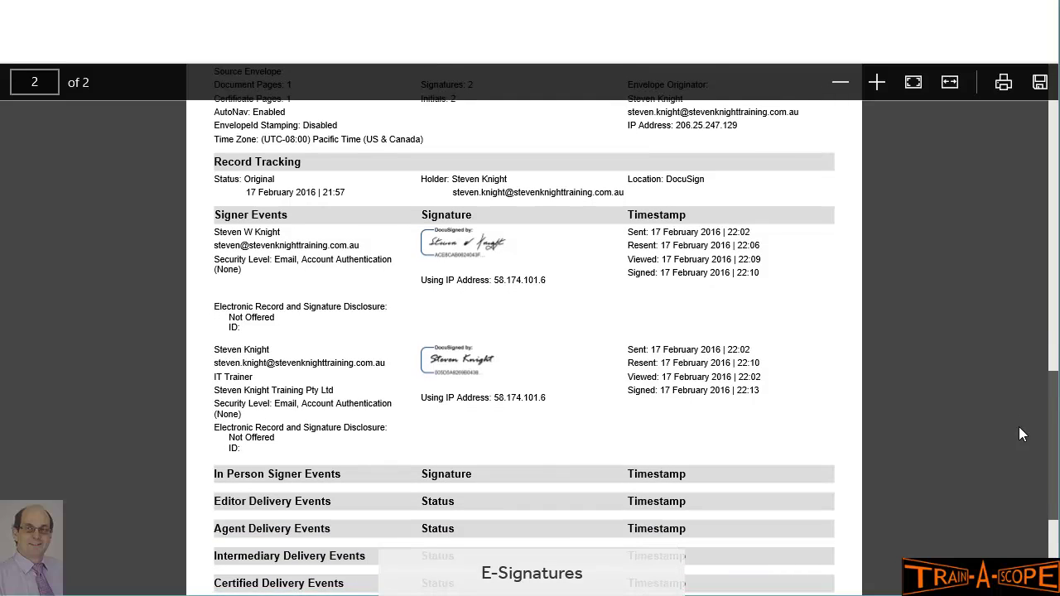
pyautogui.scroll(-2, 1019, 431)
# Step: Review both signers' events on the Certificate of Completion, then return to page 1
pyautogui.scroll(4, 1019, 419)
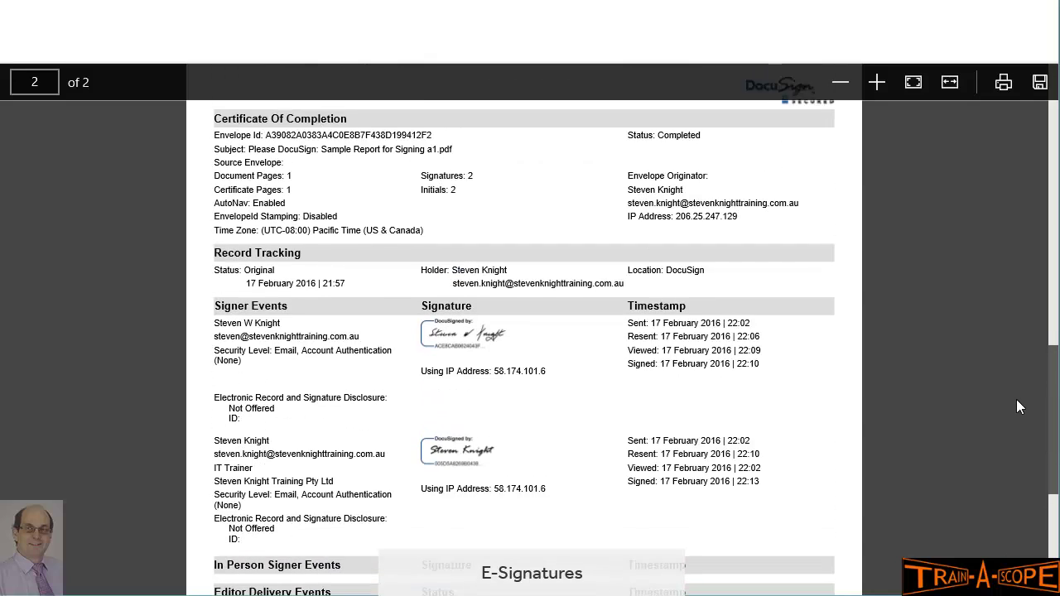
pyautogui.scroll(-3, 1017, 398)
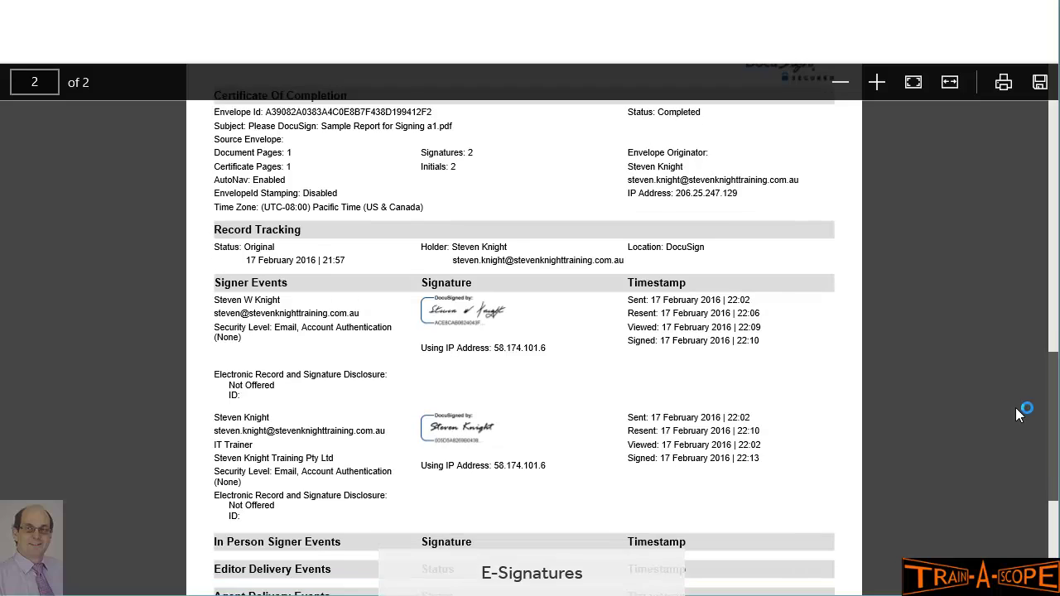
pyautogui.scroll(-6, 1016, 406)
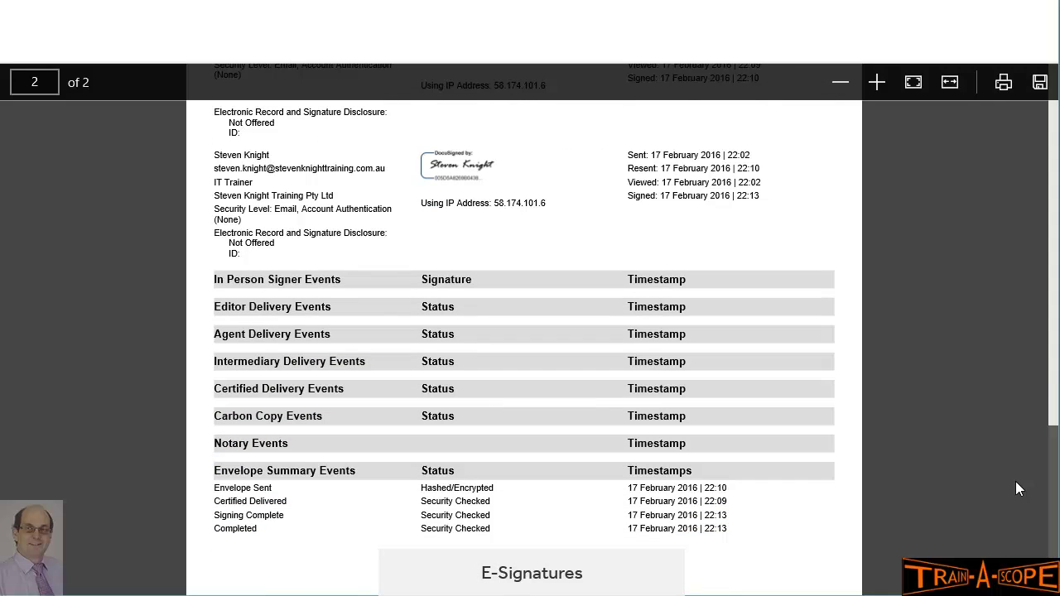
pyautogui.scroll(-1, 1017, 492)
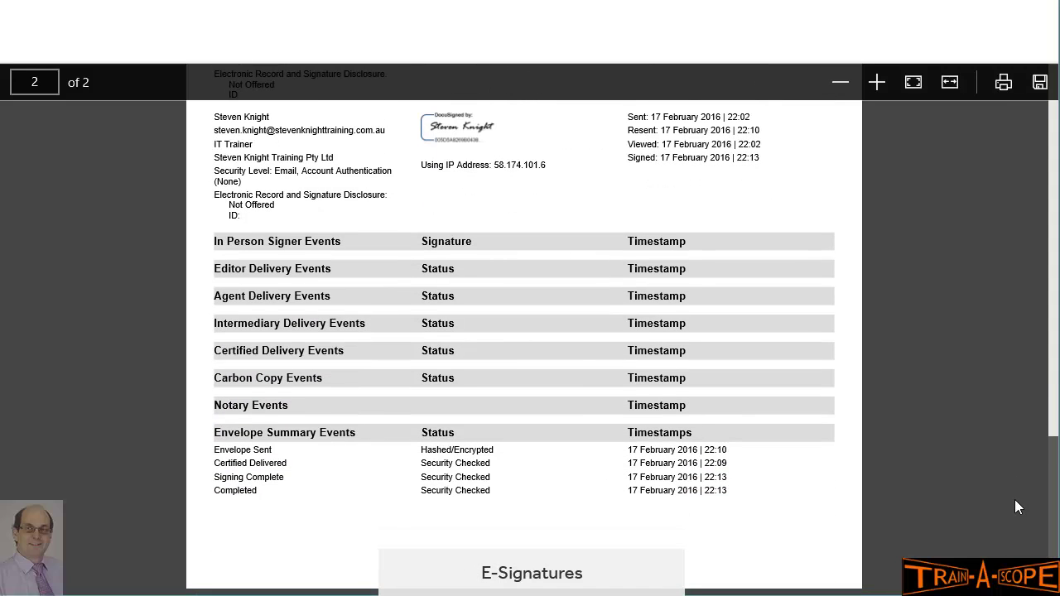
pyautogui.scroll(7, 1015, 492)
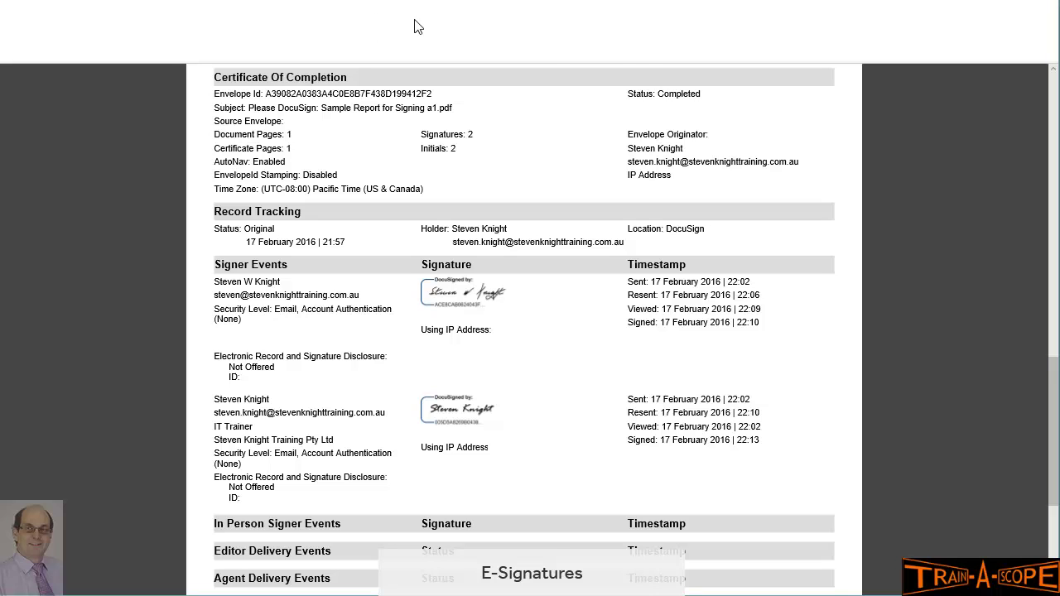
pyautogui.moveTo(1053, 418); pyautogui.dragTo(1032, 135)
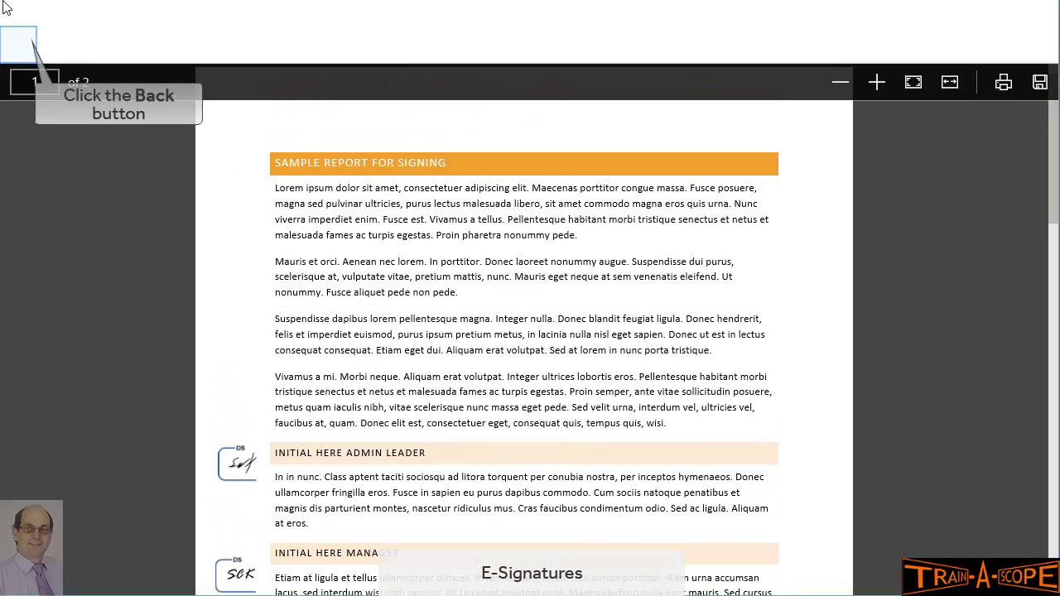
# Step: Go back to Proposals and Plans, reopen DocuSign Documents, and select the signed a1 PDF
pyautogui.click(9, 50)
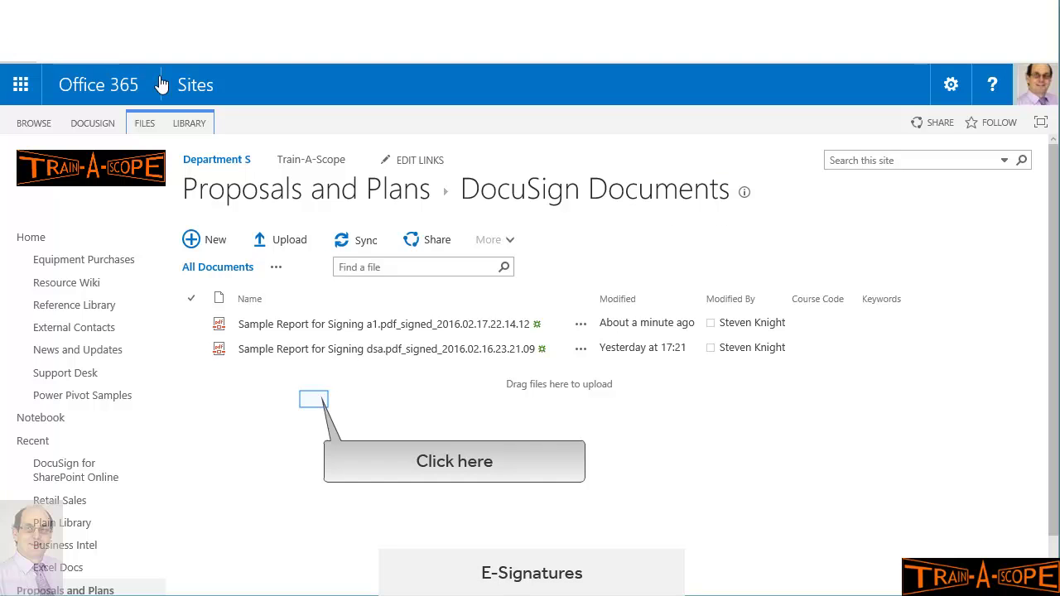
pyautogui.click(315, 401)
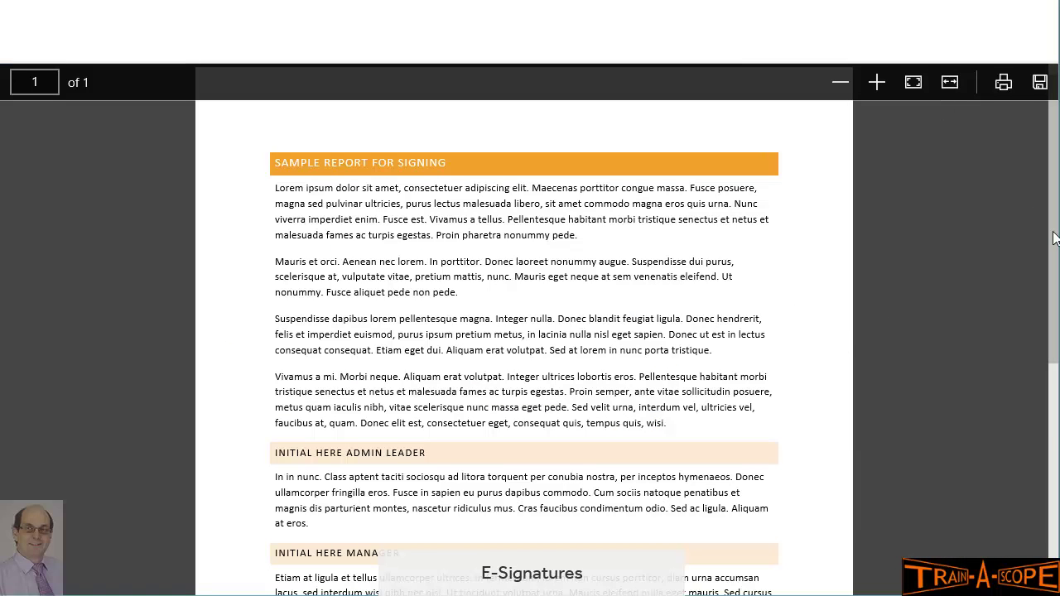
pyautogui.moveTo(1052, 237); pyautogui.dragTo(1047, 478)
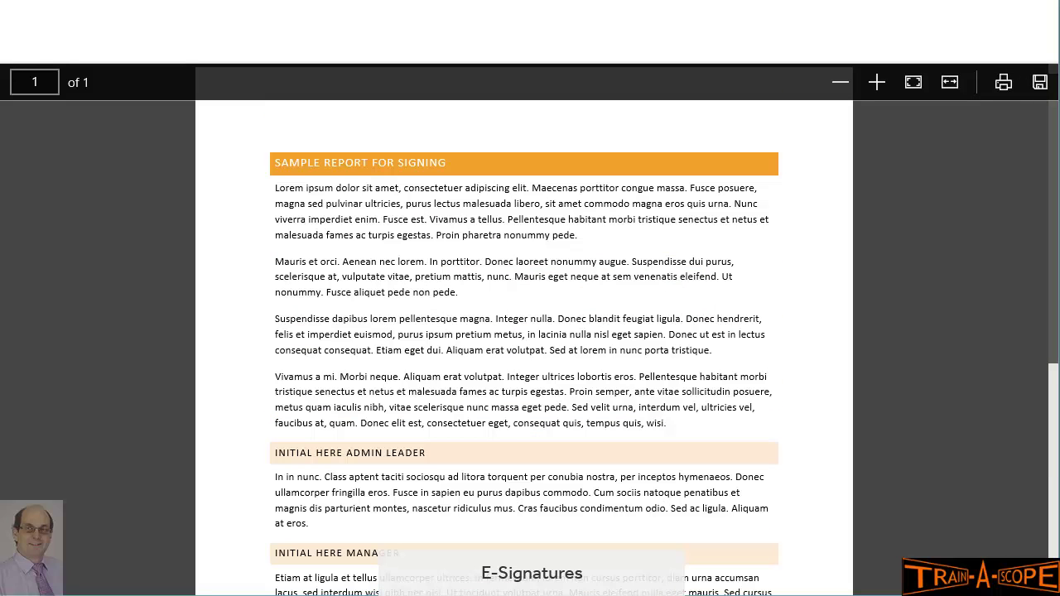
pyautogui.click(32, 43)
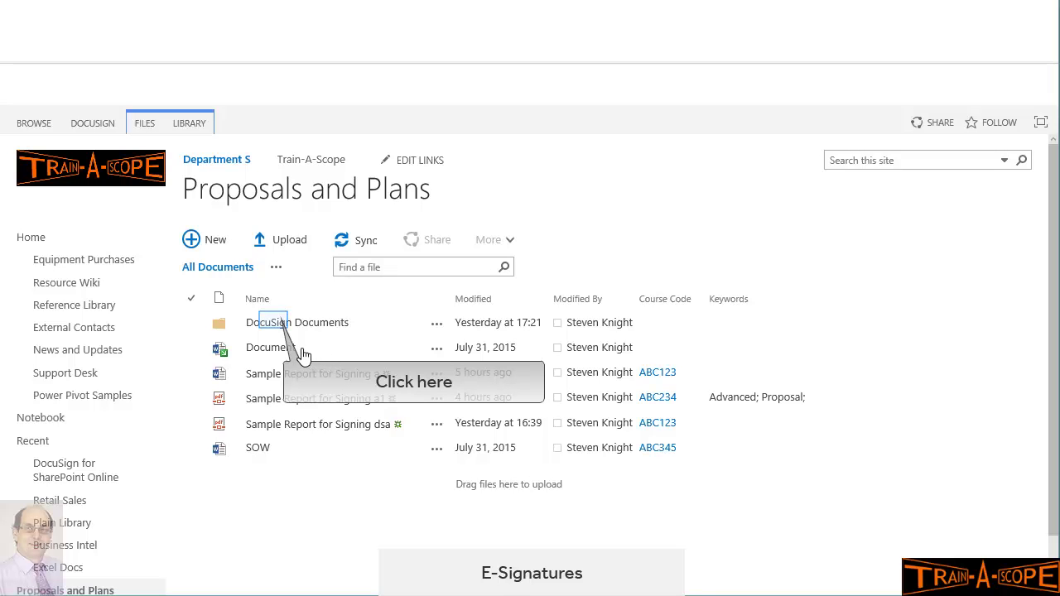
pyautogui.click(275, 324)
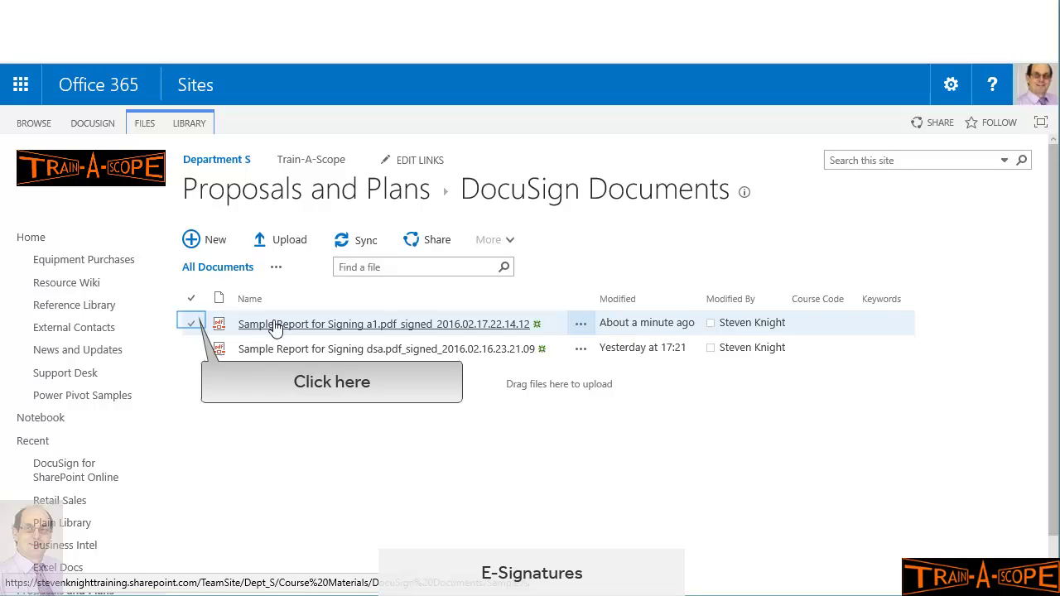
pyautogui.click(191, 324)
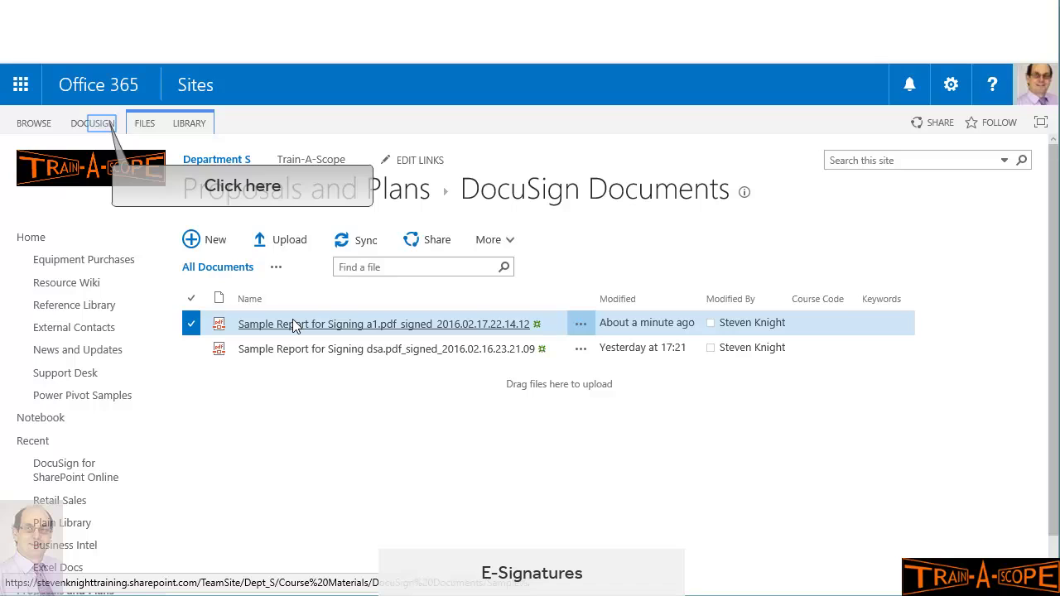
# Step: Launch Go to DocuSign from the DOCUSIGN ribbon and log in with Office 365
pyautogui.click(103, 126)
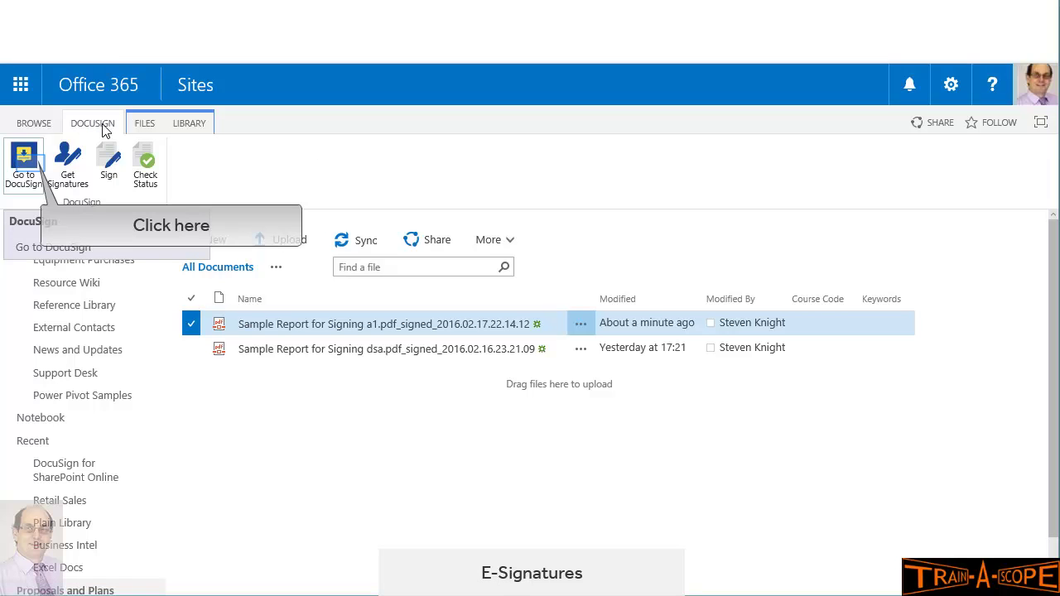
pyautogui.click(33, 170)
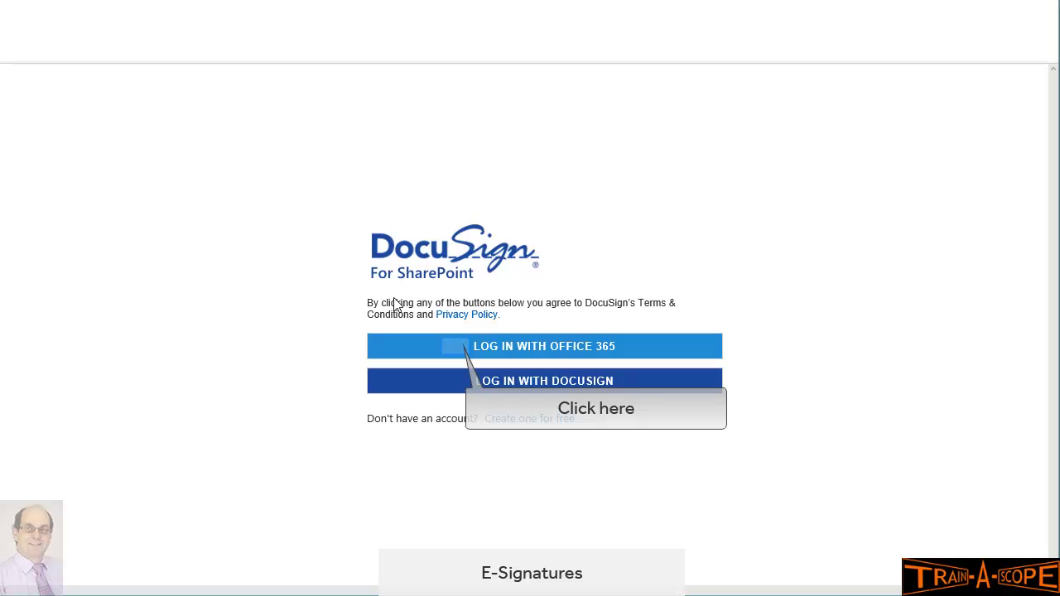
pyautogui.click(455, 344)
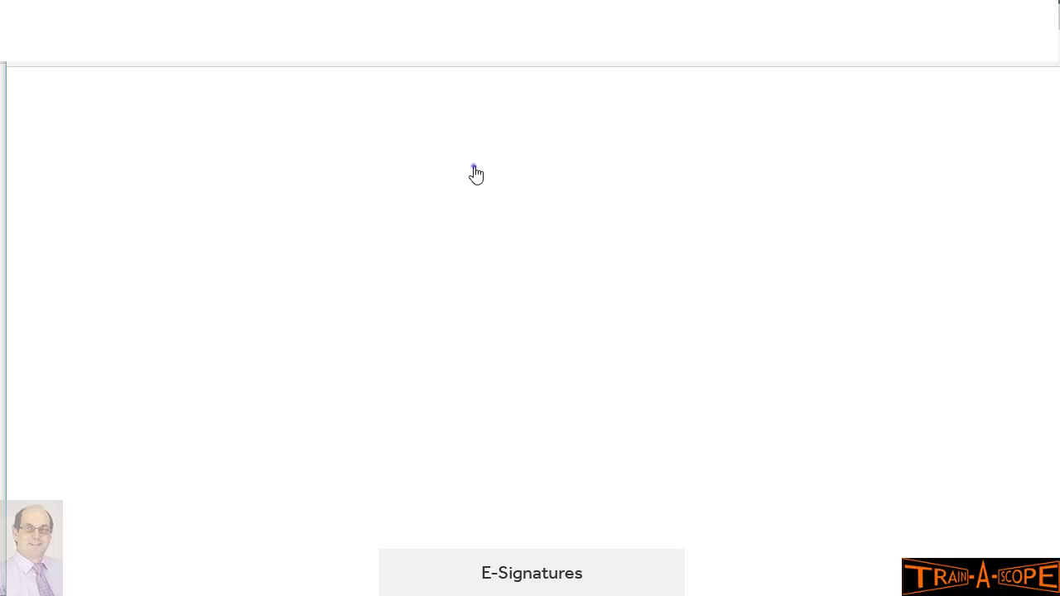
pyautogui.click(475, 171)
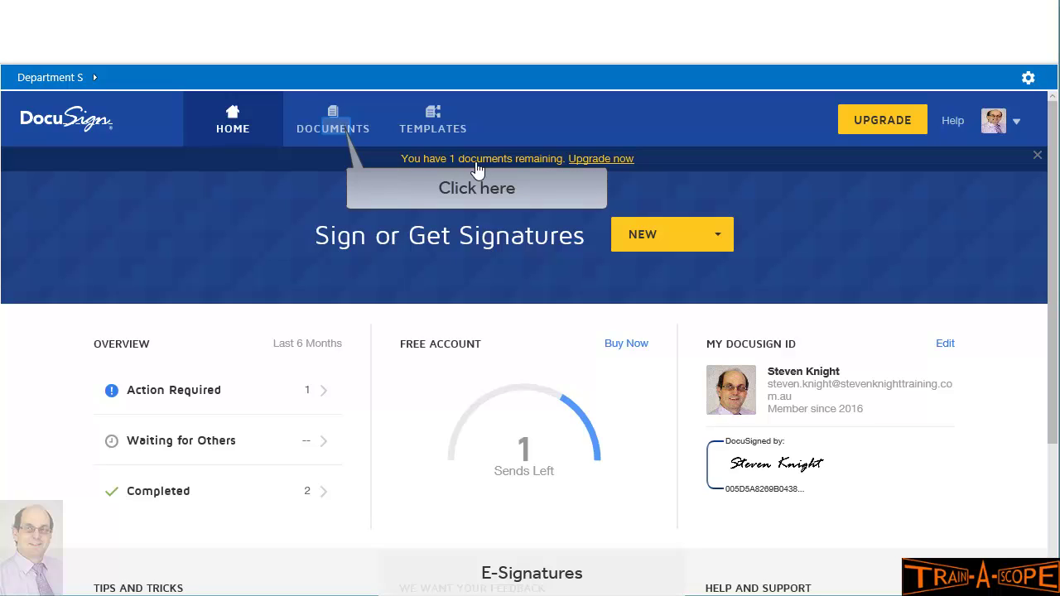
pyautogui.click(338, 135)
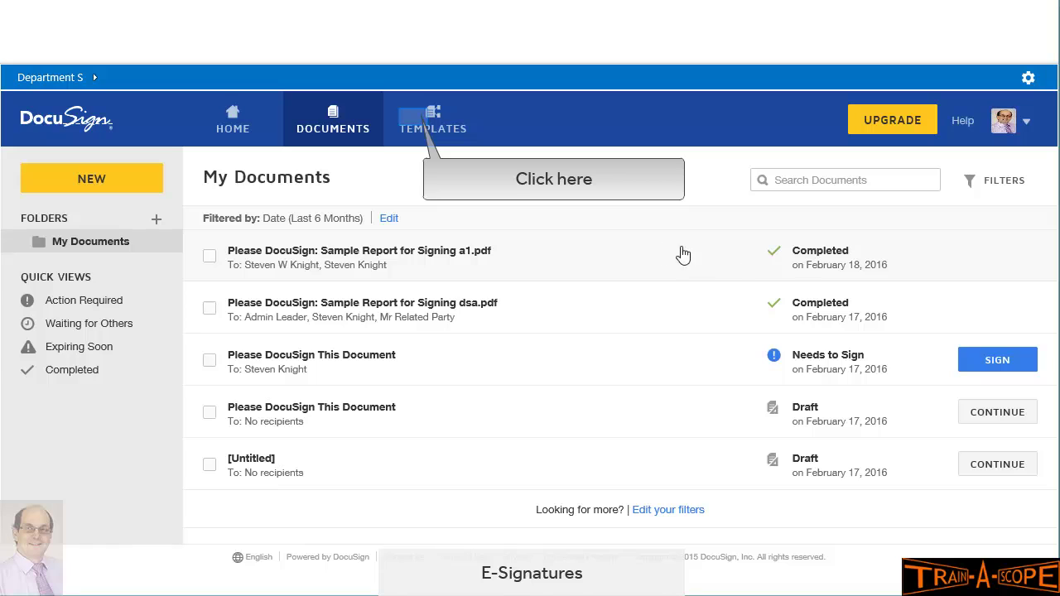
pyautogui.click(414, 124)
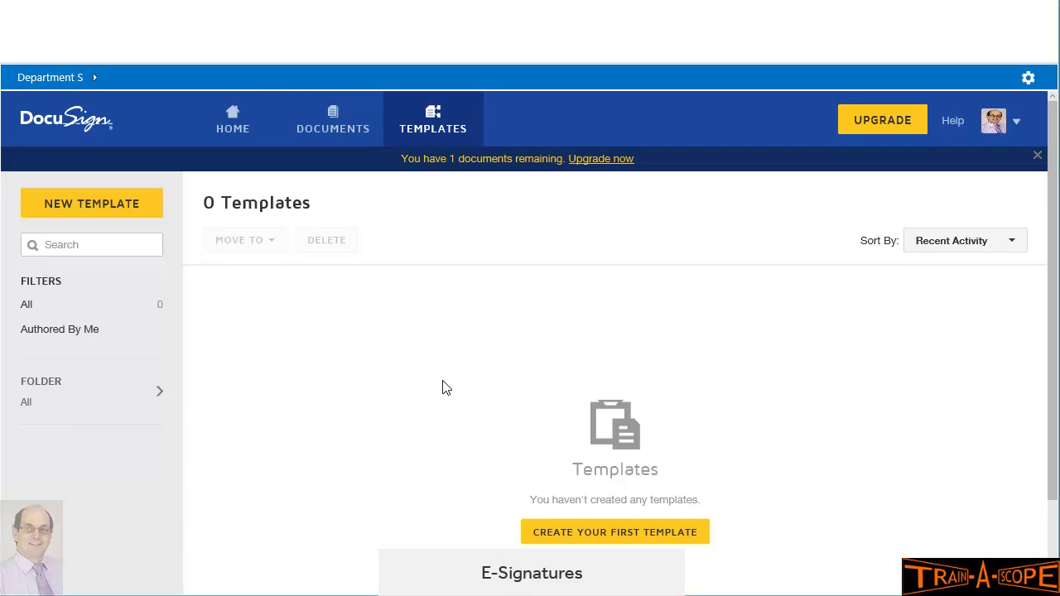
pyautogui.scroll(-2, 442, 381)
pyautogui.scroll(2, 443, 377)
pyautogui.click(242, 132)
pyautogui.scroll(-2, 314, 329)
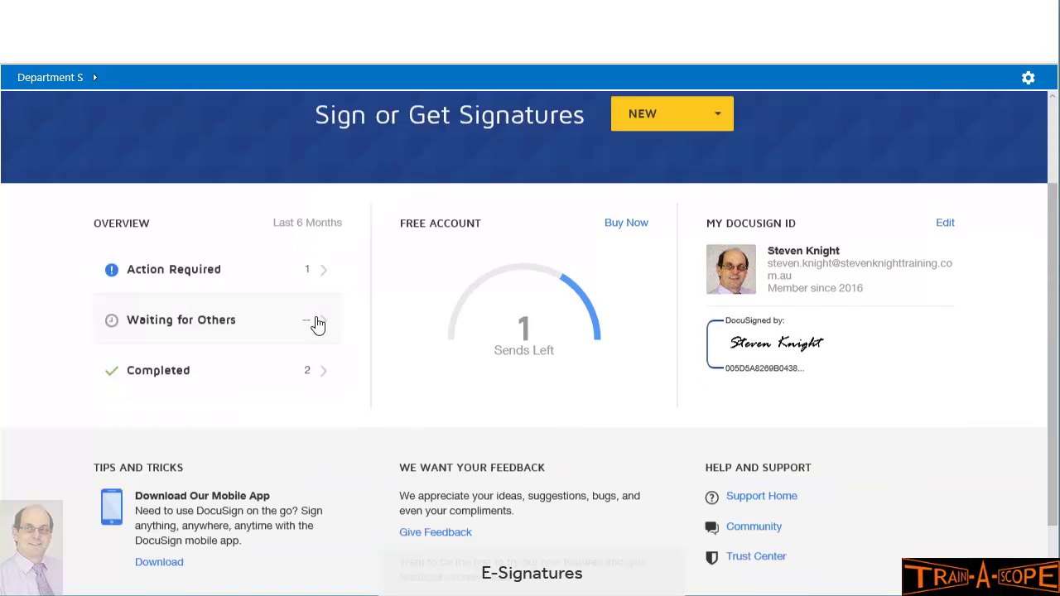
pyautogui.scroll(1, 326, 328)
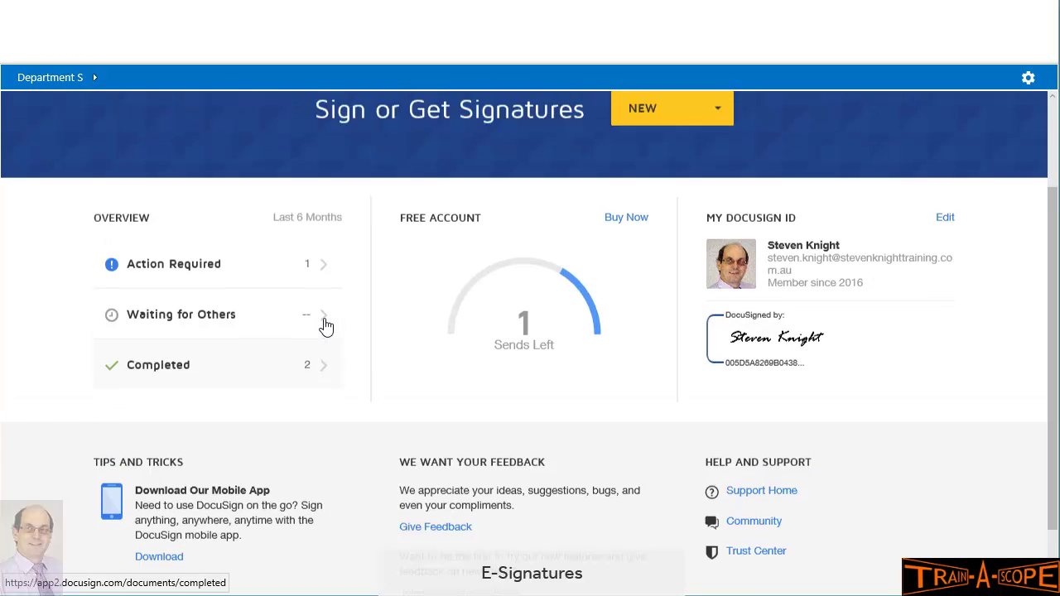
pyautogui.scroll(2, 327, 327)
pyautogui.scroll(-1, 260, 559)
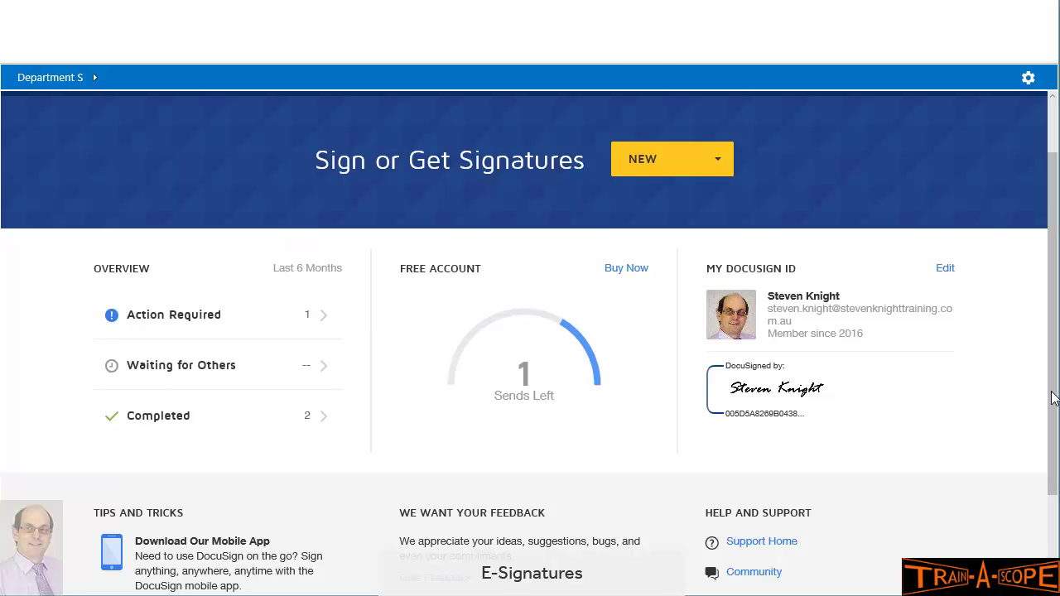
pyautogui.moveTo(1052, 399); pyautogui.dragTo(1045, 323)
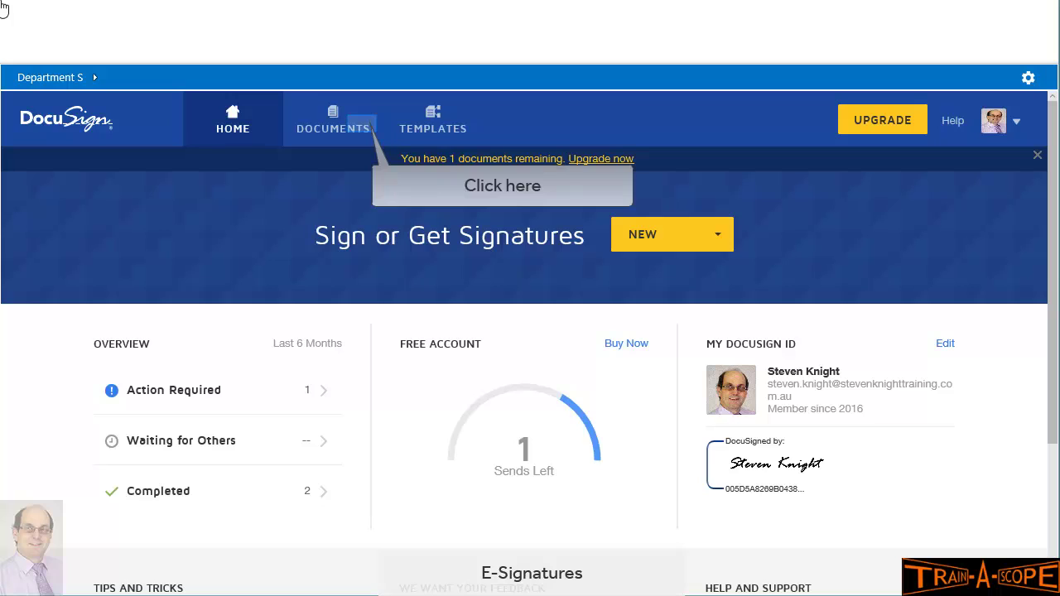
# Step: Open DOCUMENTS and tick the recipient-less draft 'Please DocuSign This Document'
pyautogui.click(363, 133)
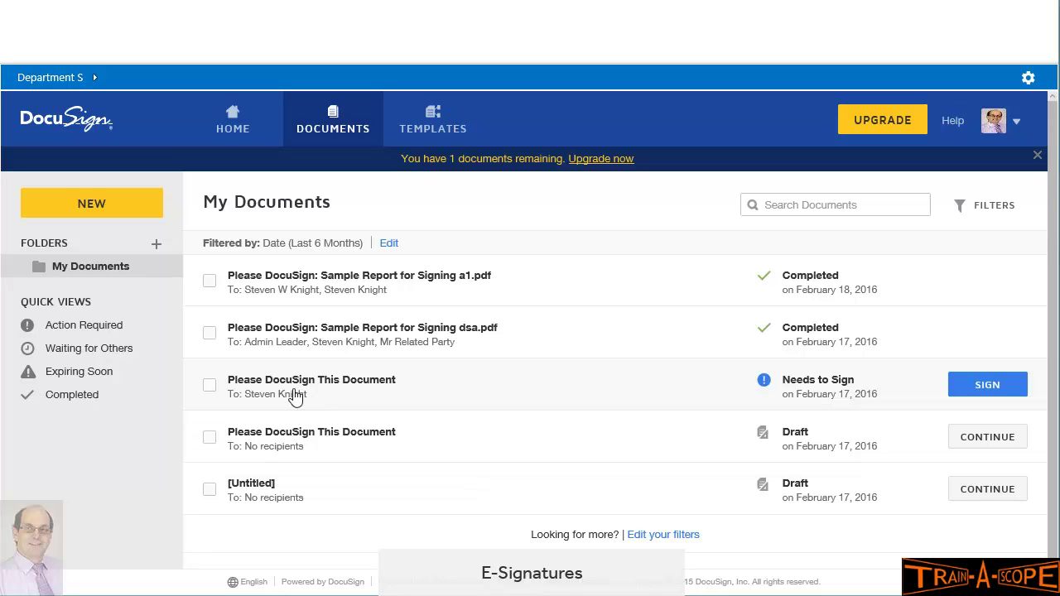
pyautogui.click(210, 437)
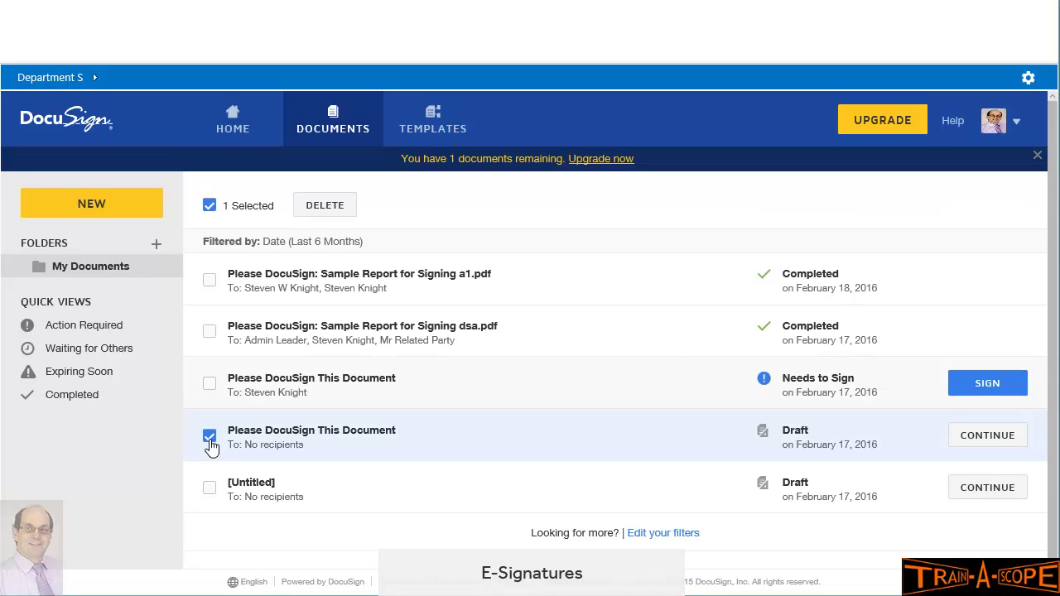